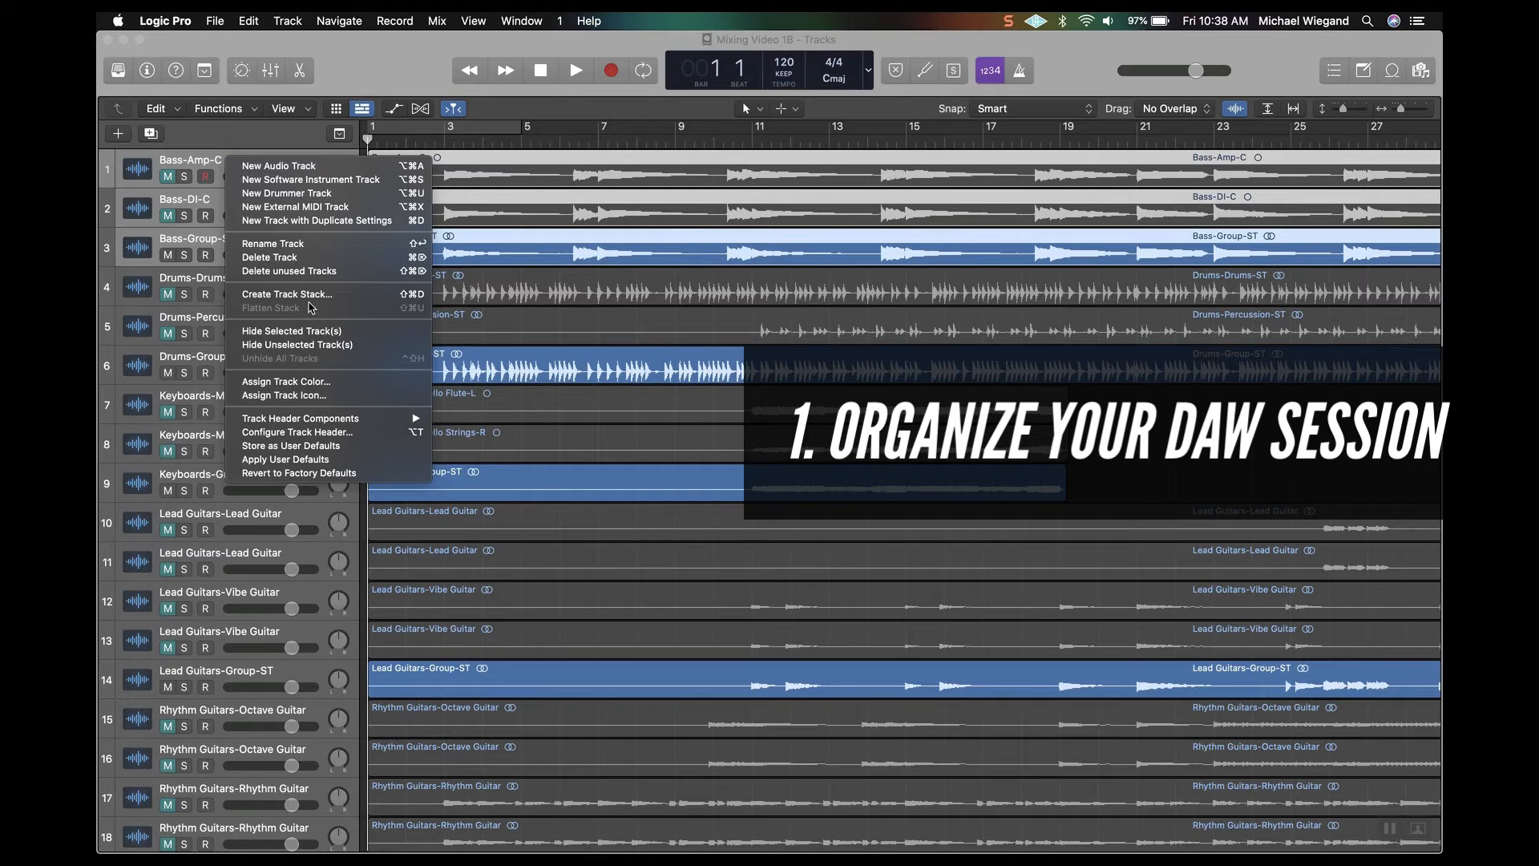
# Step: Group the selected bass tracks into a summing track stack and name it BASSES
pyautogui.click(310, 296)
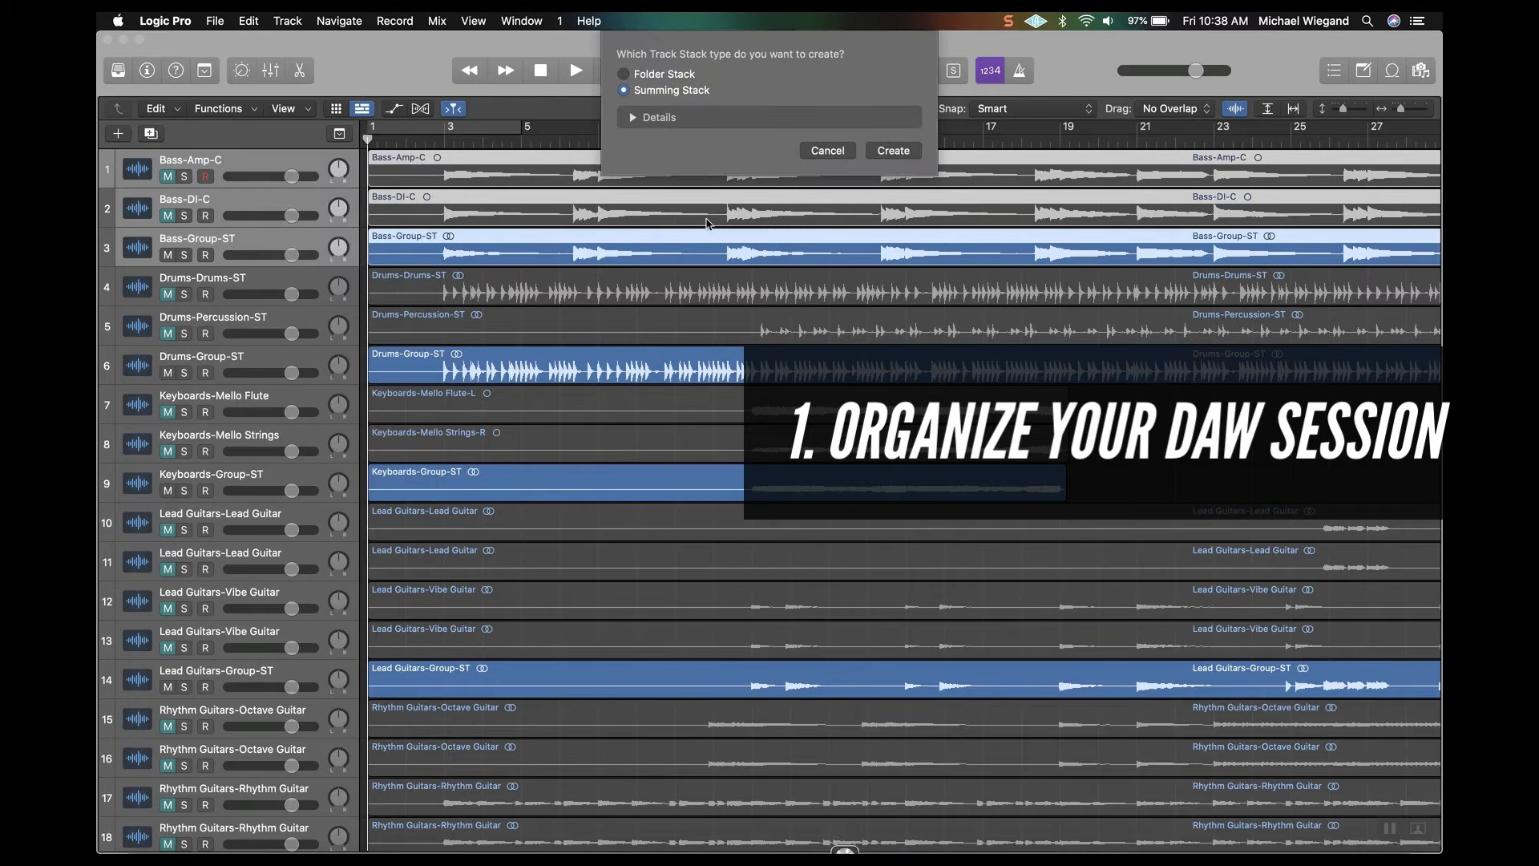
pyautogui.click(891, 151)
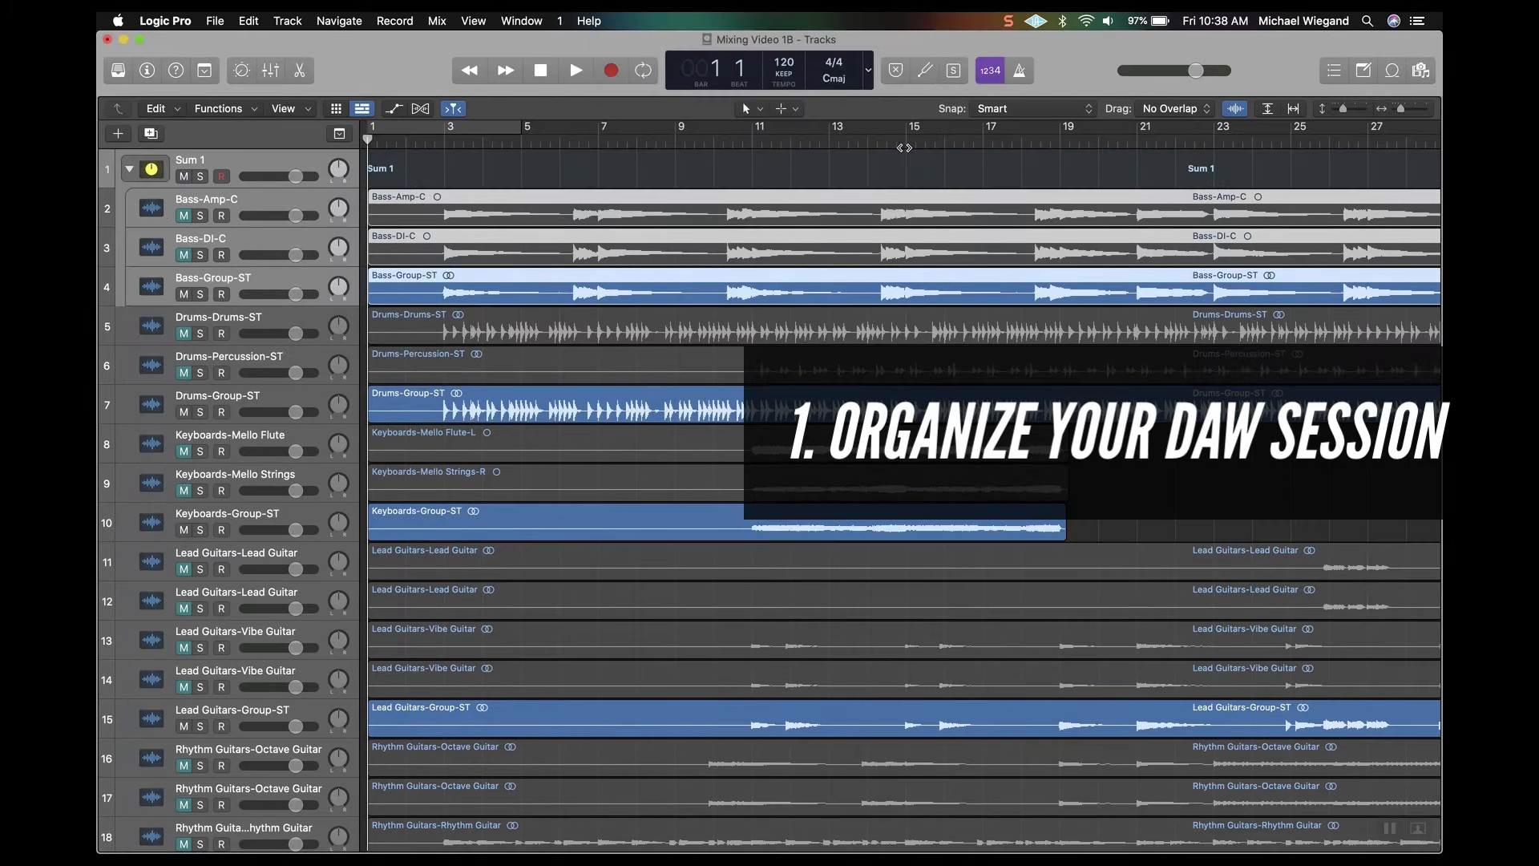
pyautogui.click(189, 160)
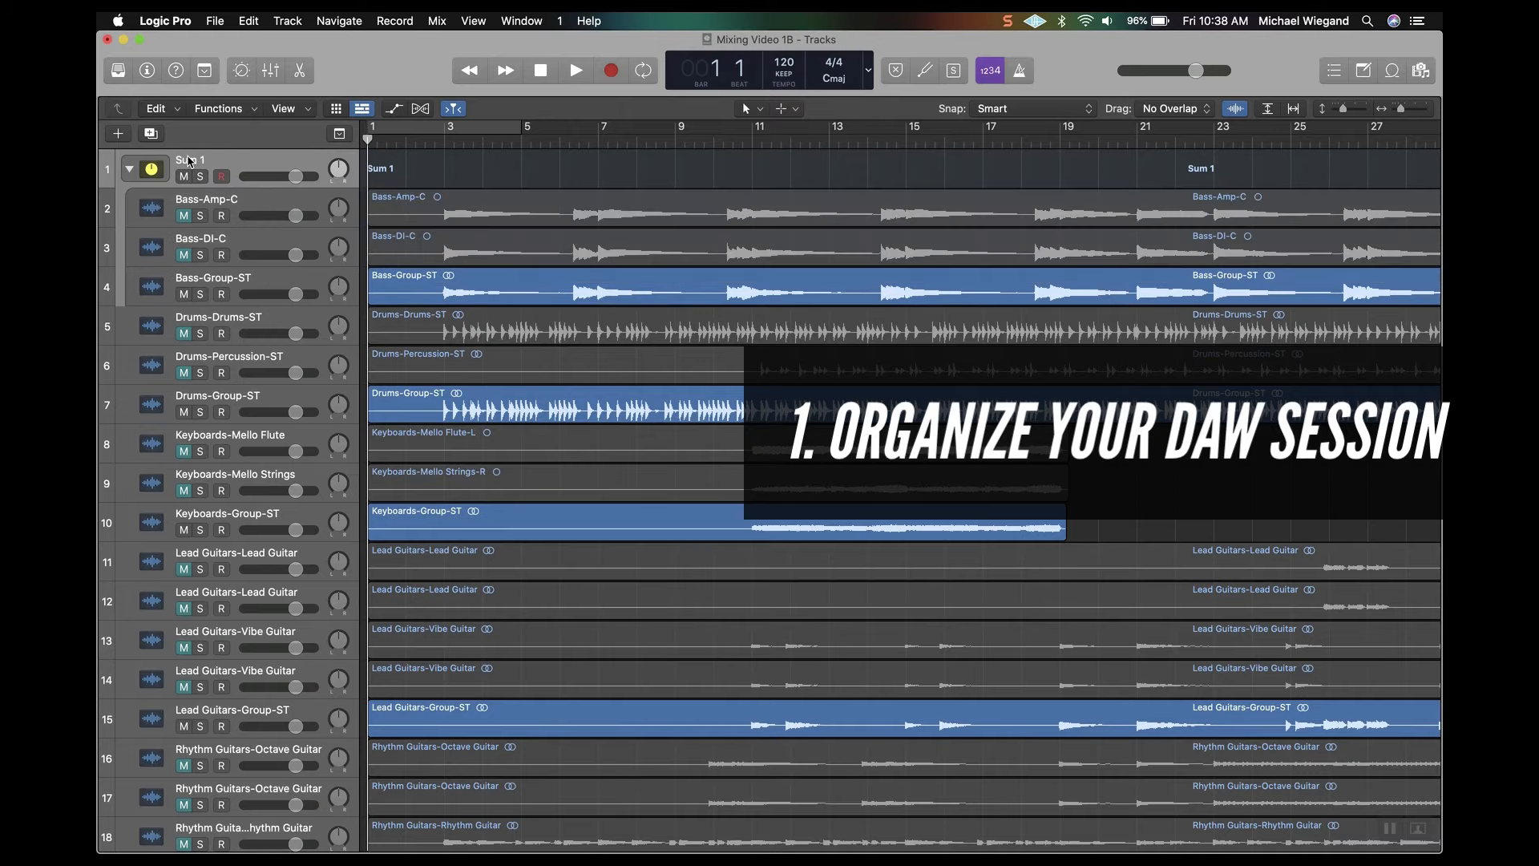
pyautogui.doubleClick(194, 161)
pyautogui.write('BASSES')
pyautogui.press('Return')
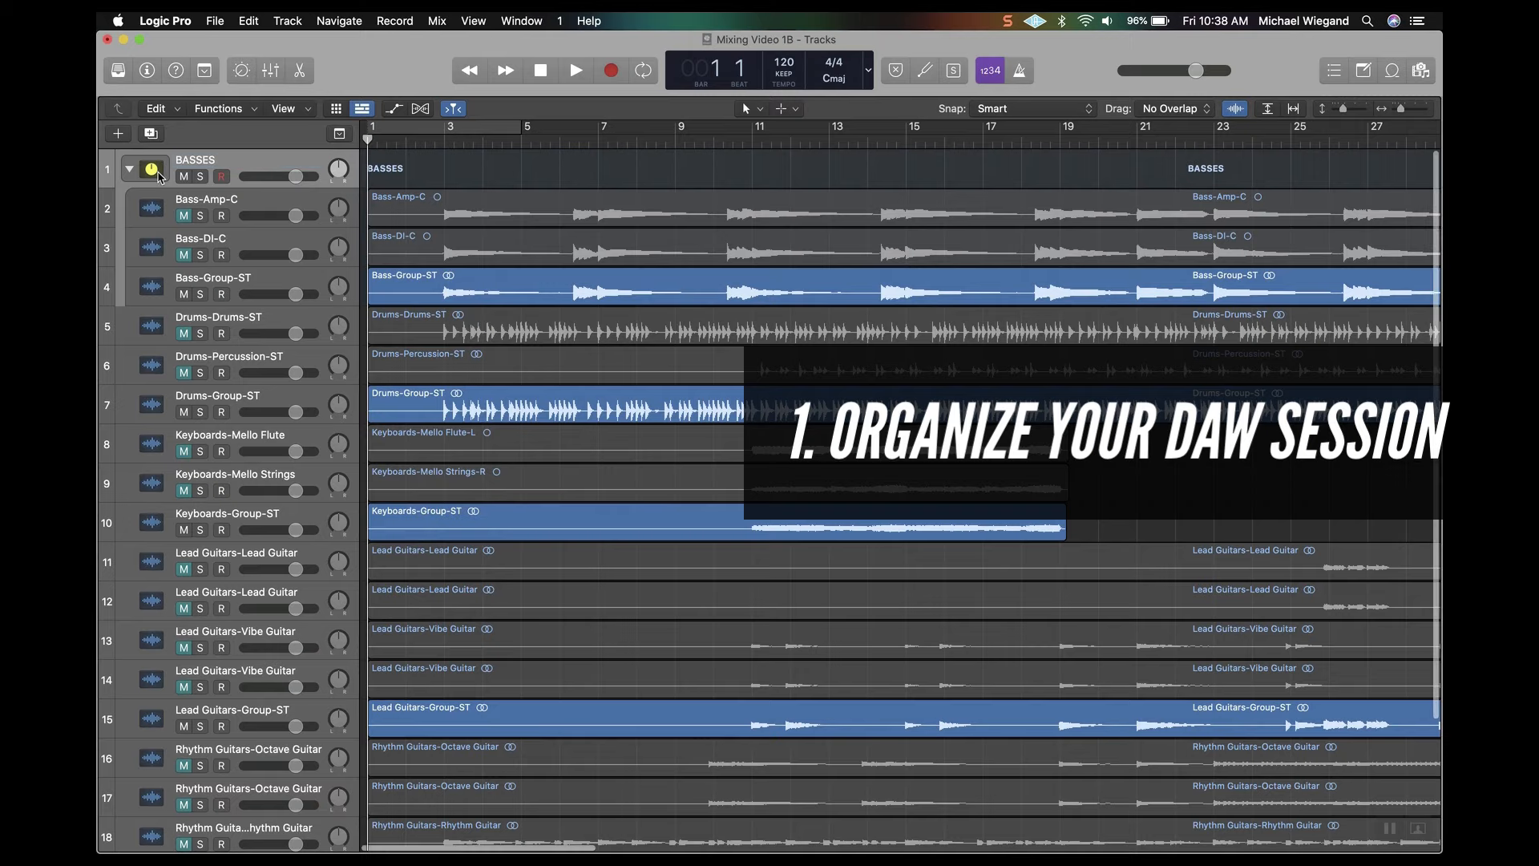
# Step: Assign an electric bass guitar icon from the Bass category to the BASSES stack
pyautogui.click(156, 172)
pyautogui.click(265, 130)
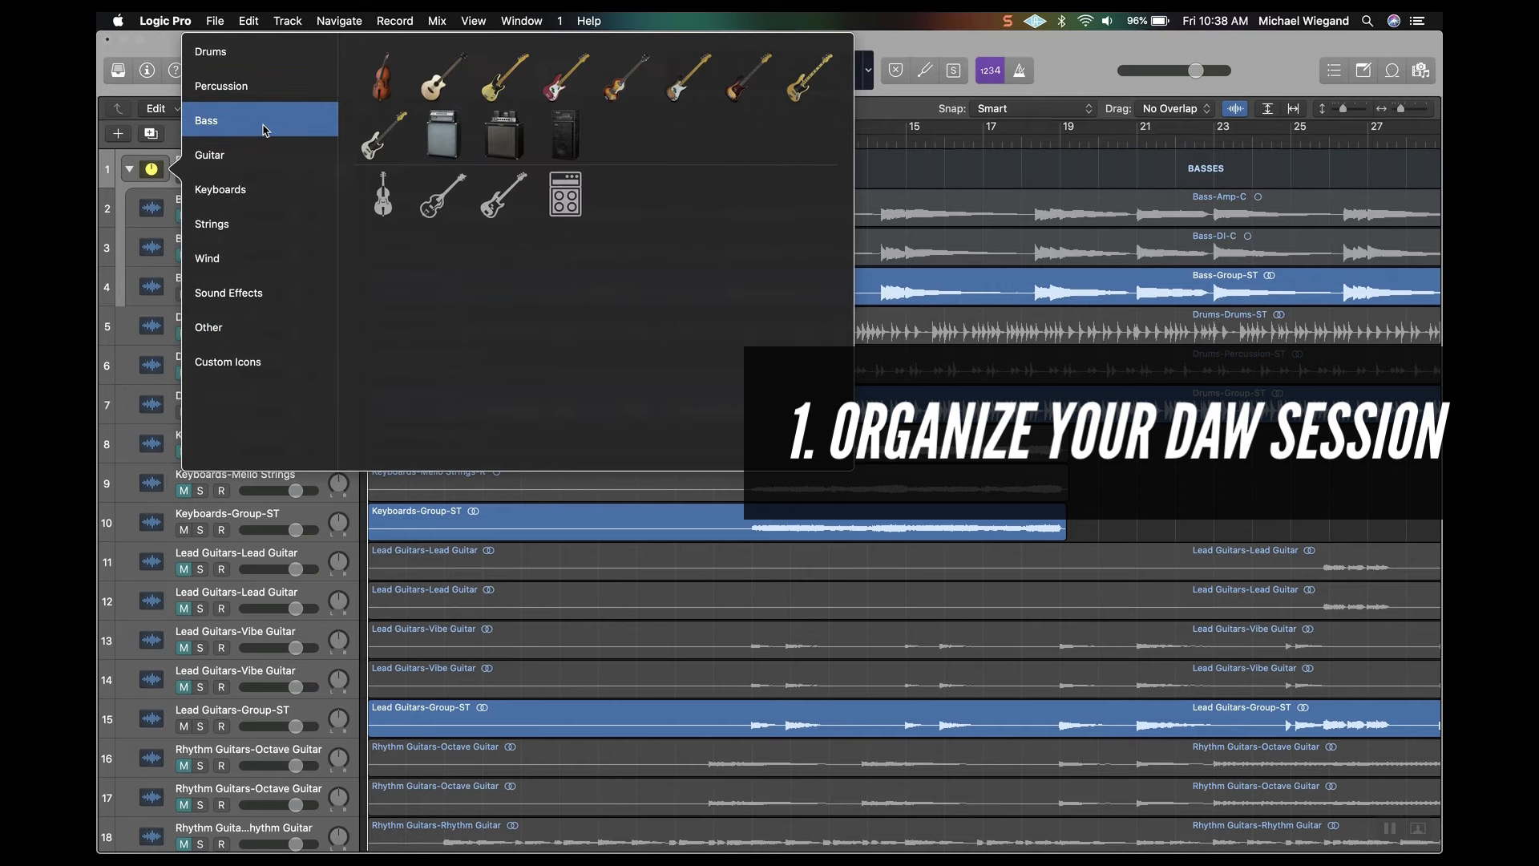
pyautogui.click(637, 80)
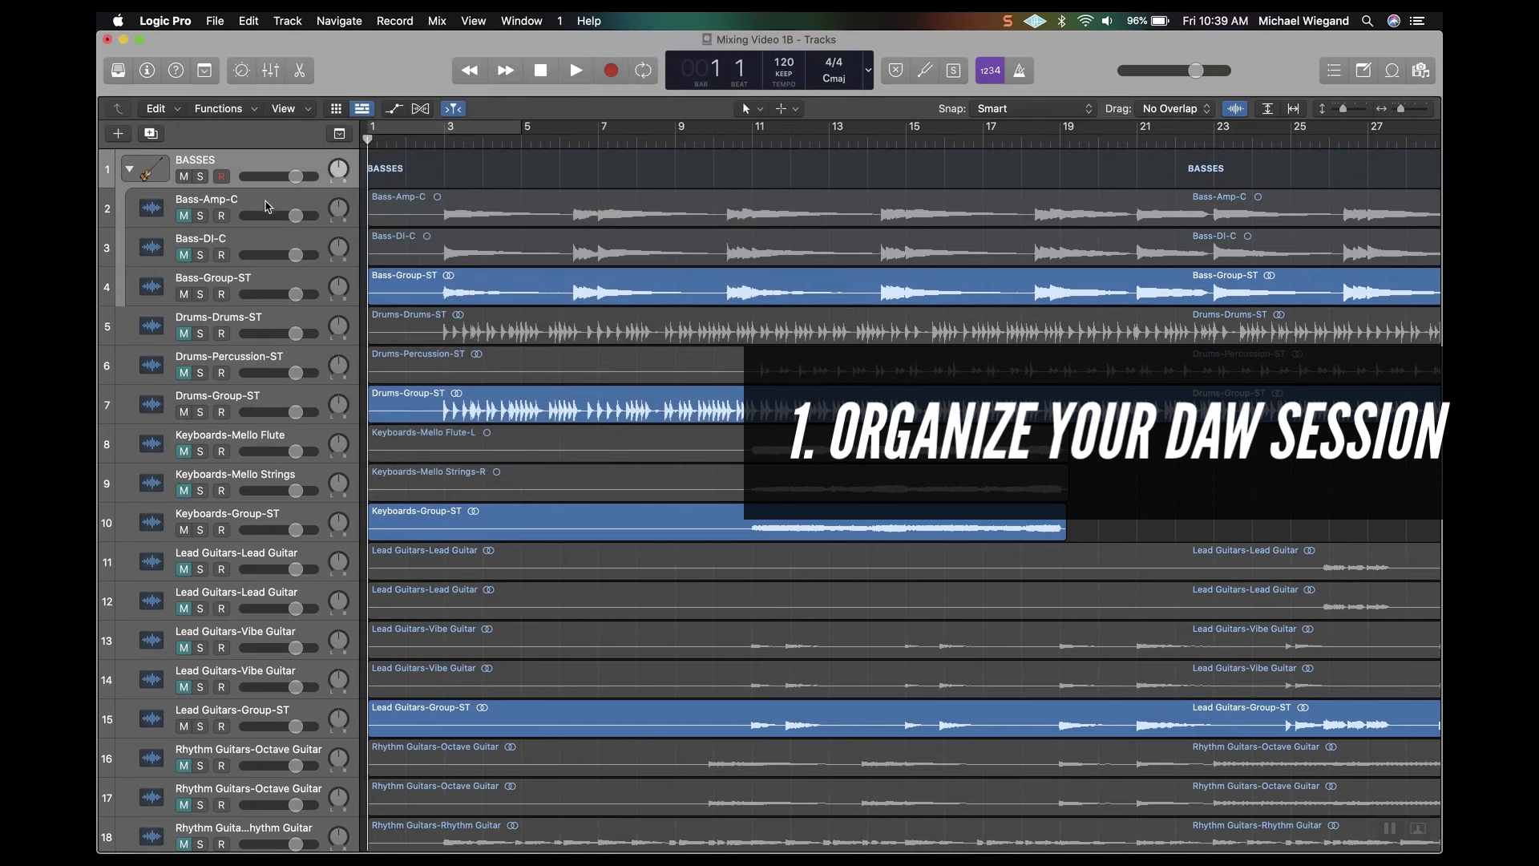
# Step: Assign a bright blue track color to the BASSES stack and its bass tracks, then collapse the stack
pyautogui.keyDown('shift'); pyautogui.click(263, 277); pyautogui.keyUp('shift')
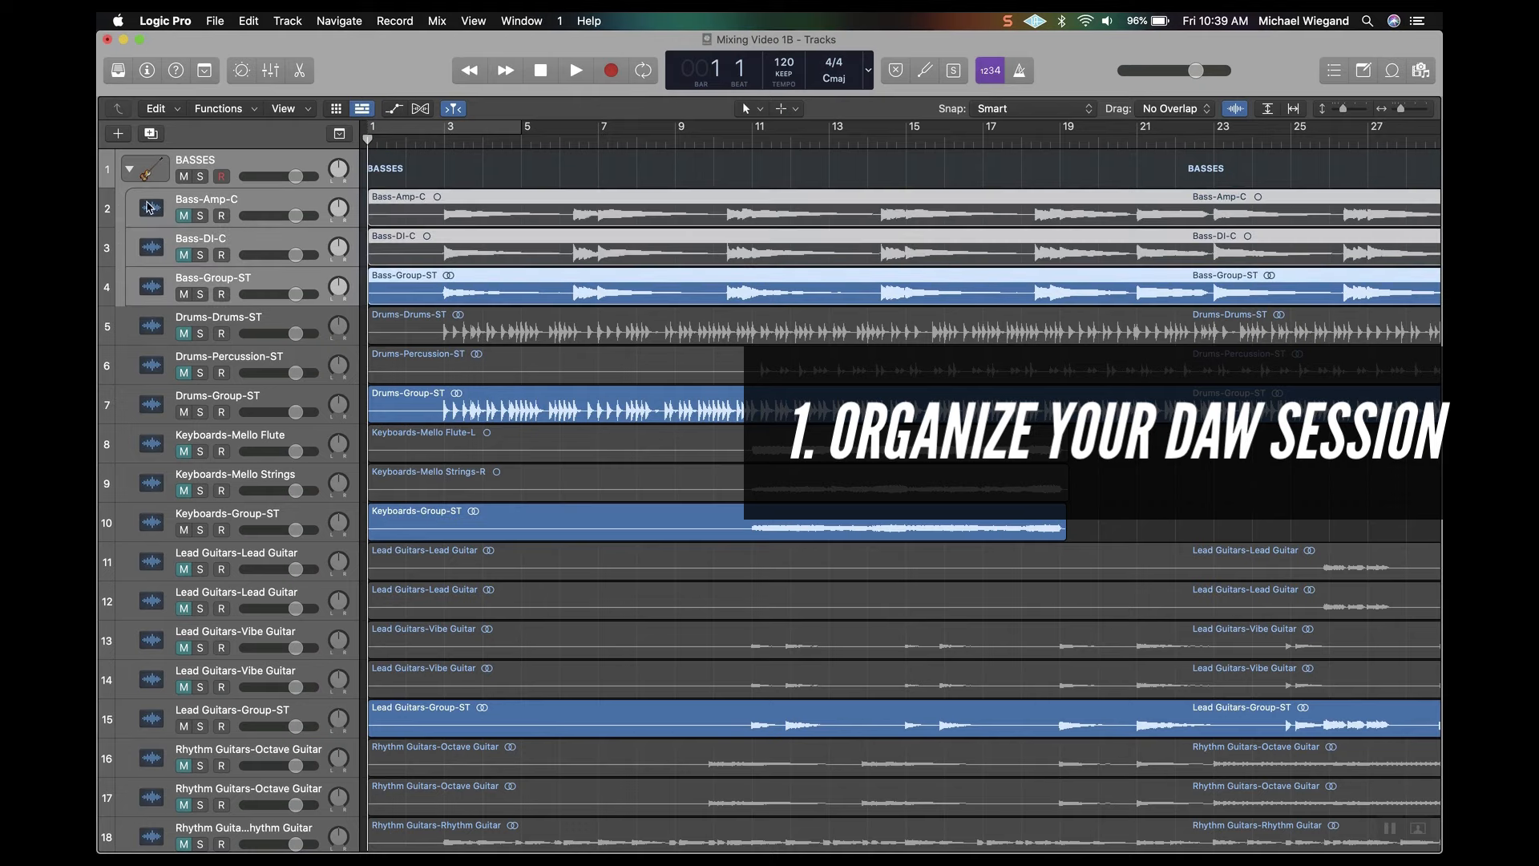
pyautogui.rightClick(107, 208)
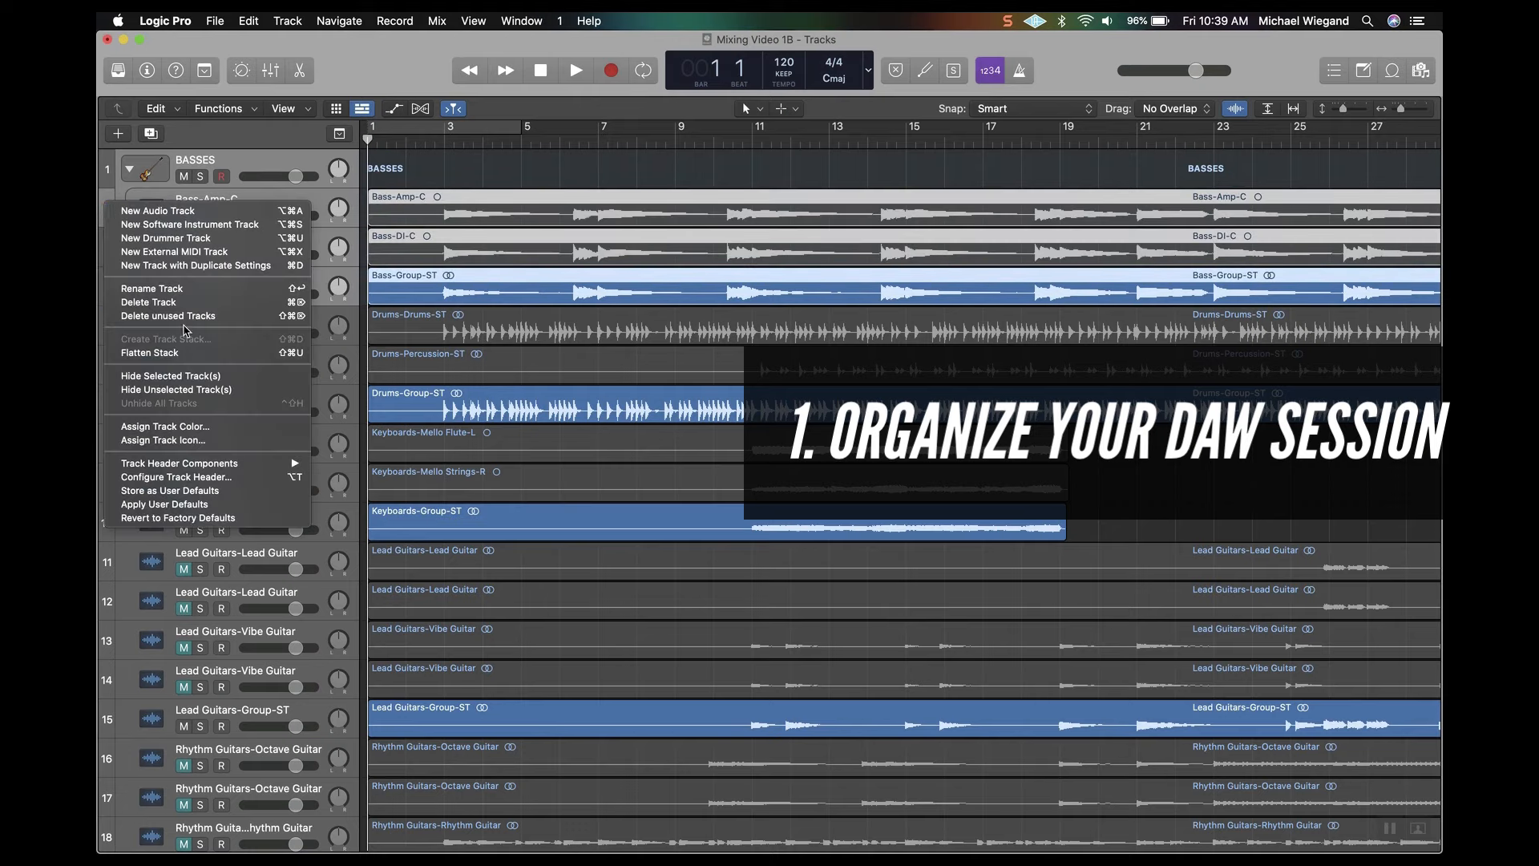
pyautogui.click(189, 427)
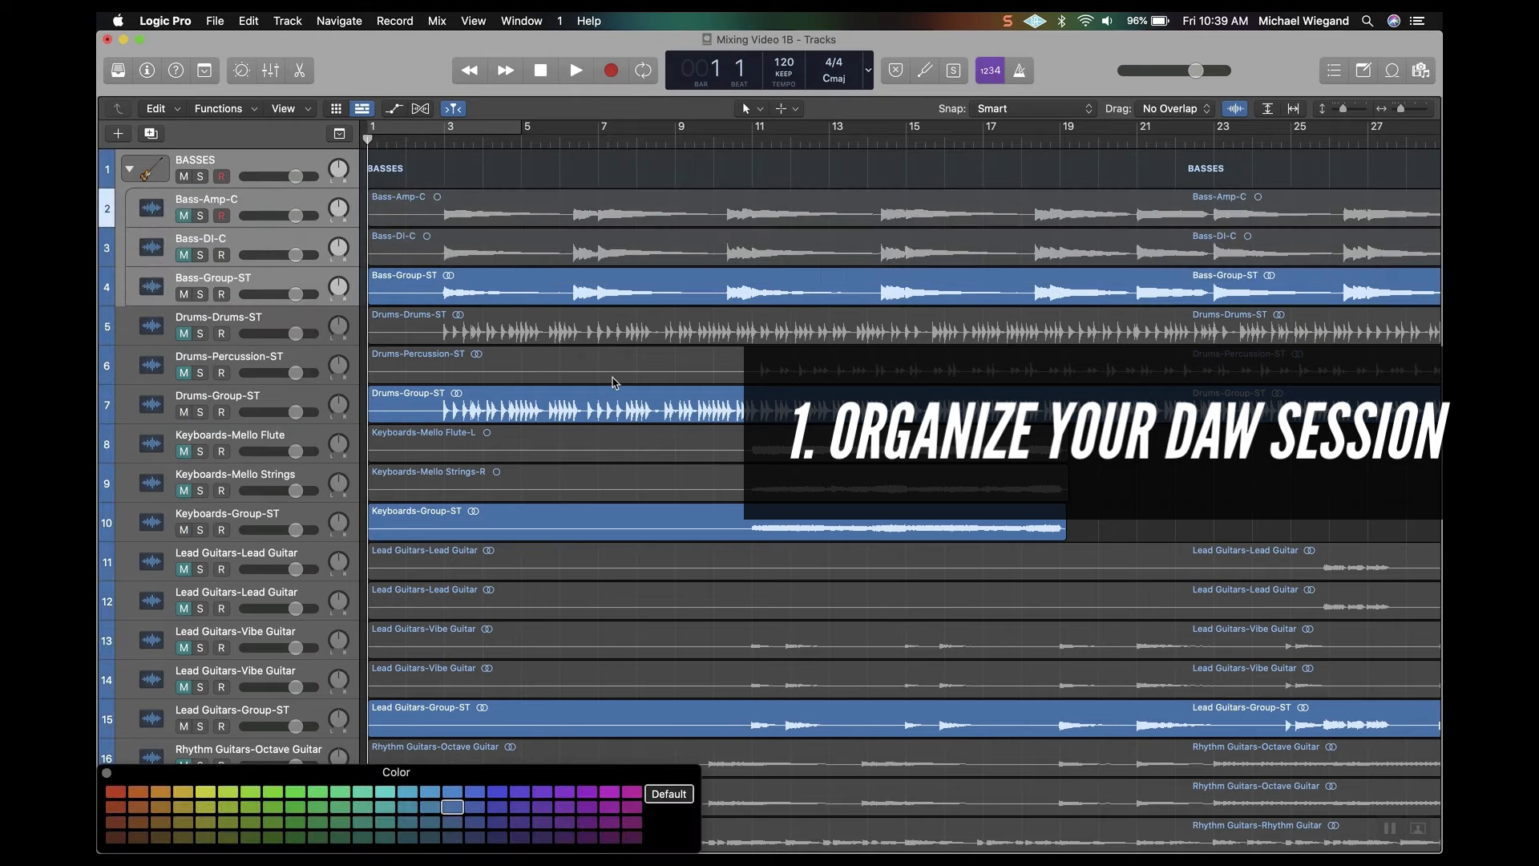
pyautogui.click(453, 793)
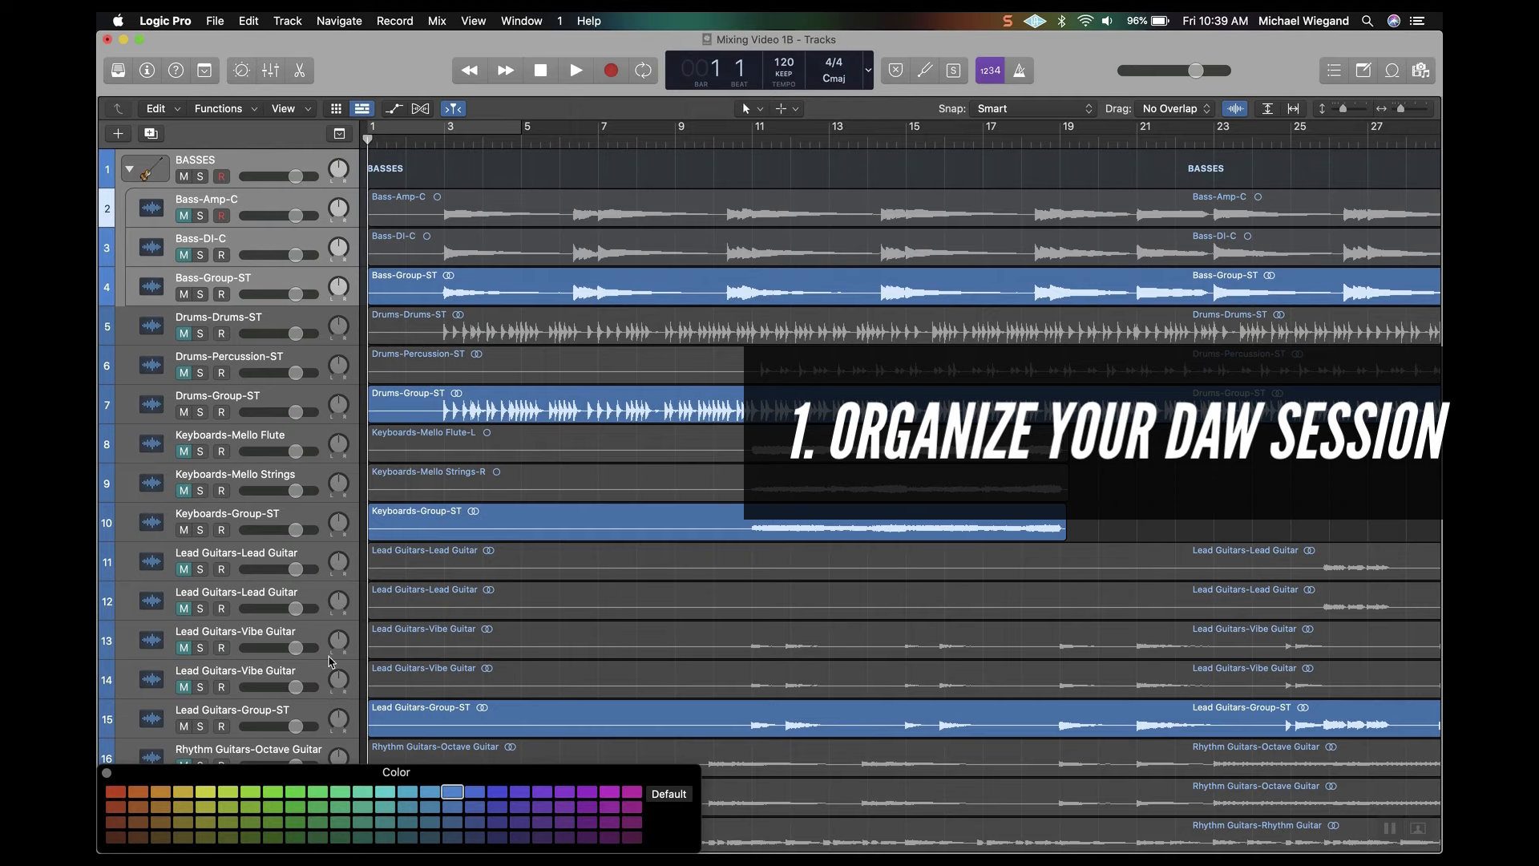
pyautogui.click(107, 773)
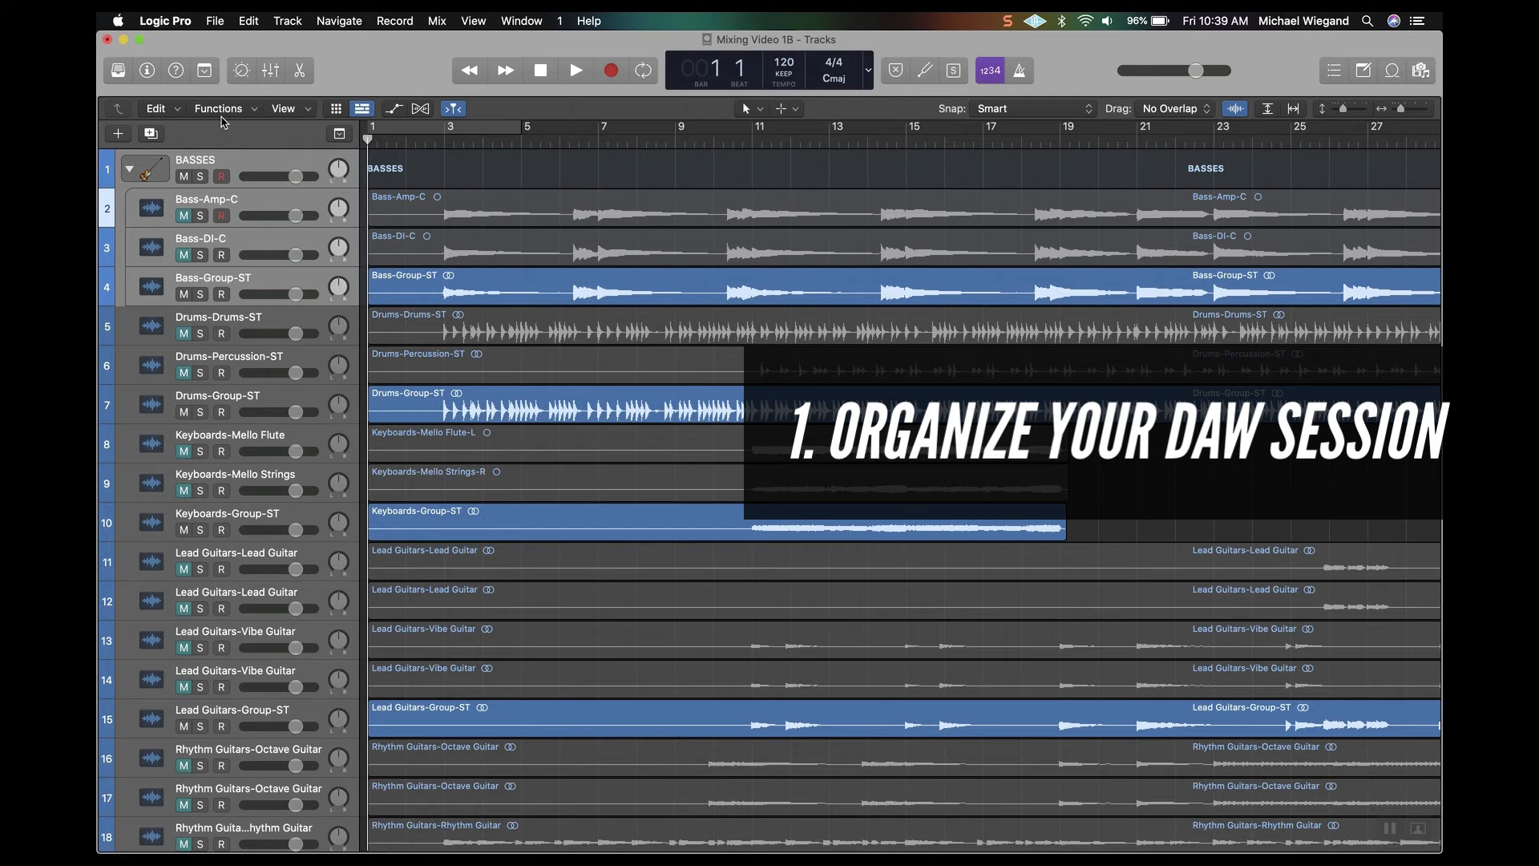
pyautogui.click(129, 170)
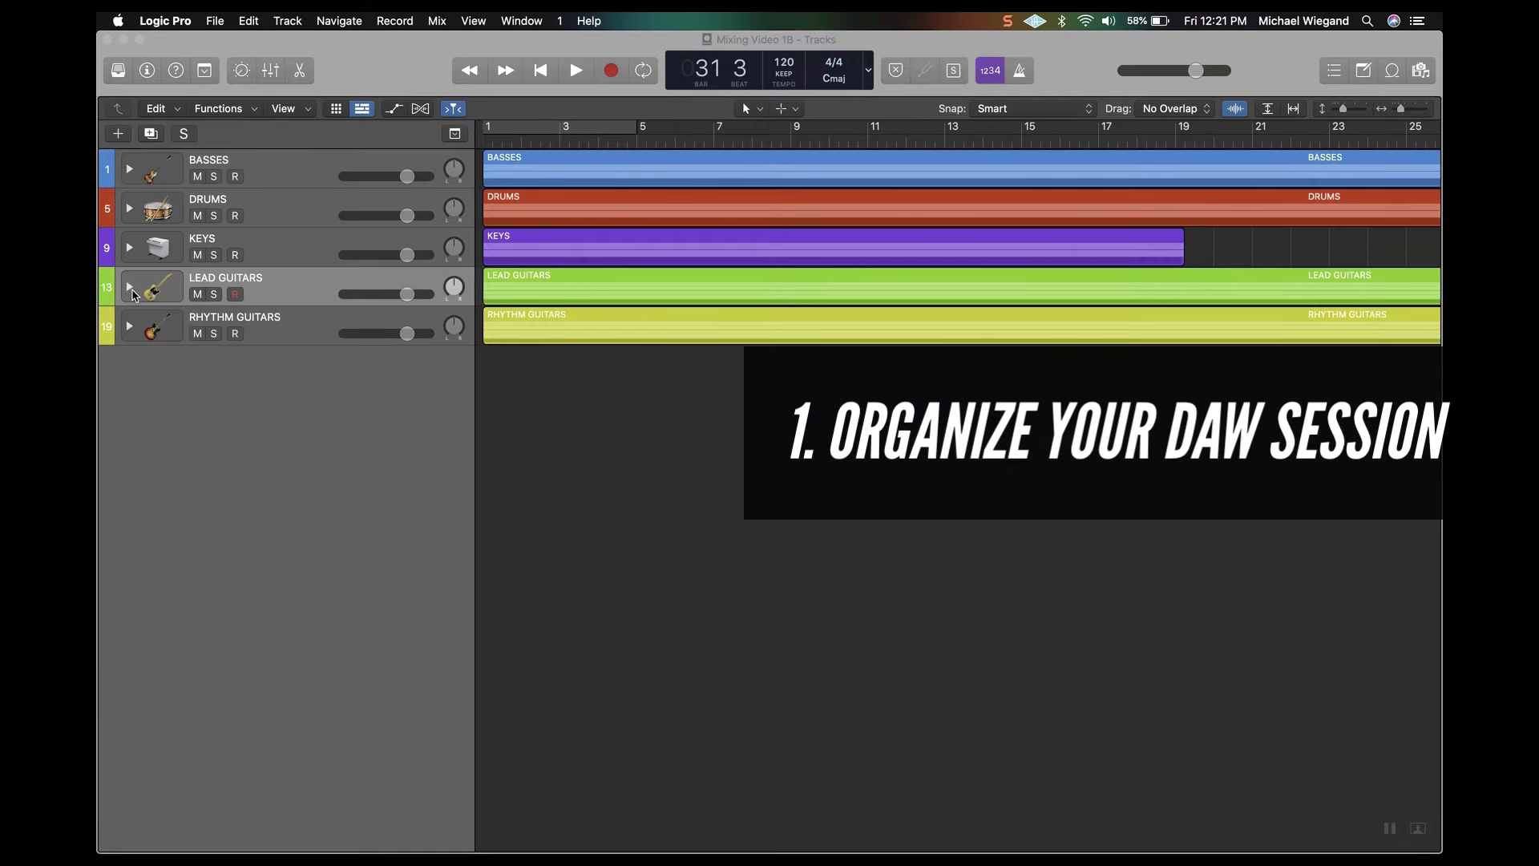
# Step: Expand and collapse the LEAD GUITARS stack to inspect the tracks it contains
pyautogui.click(130, 288)
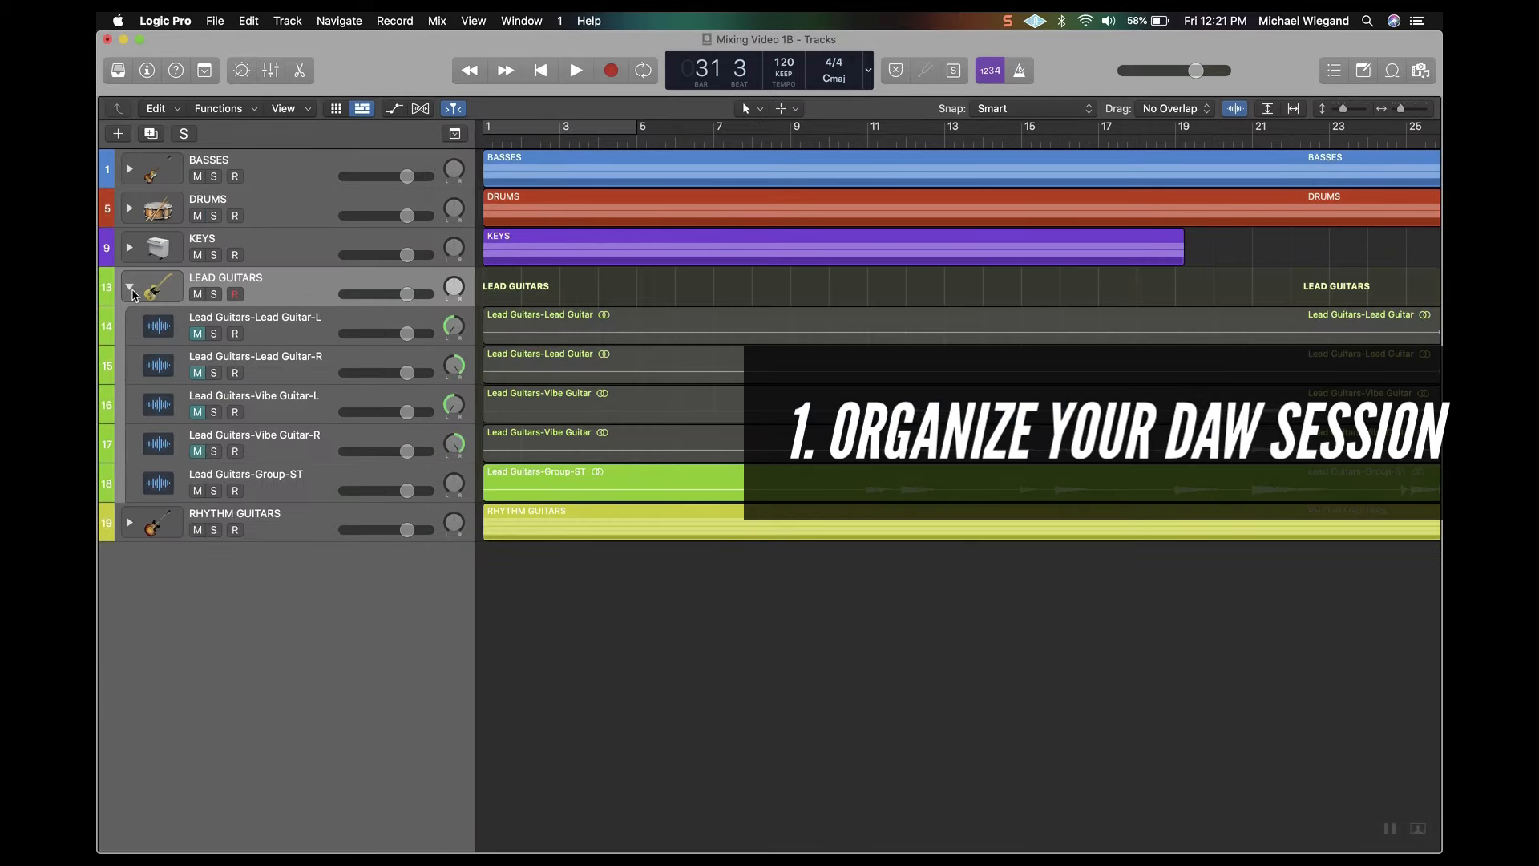
pyautogui.click(130, 288)
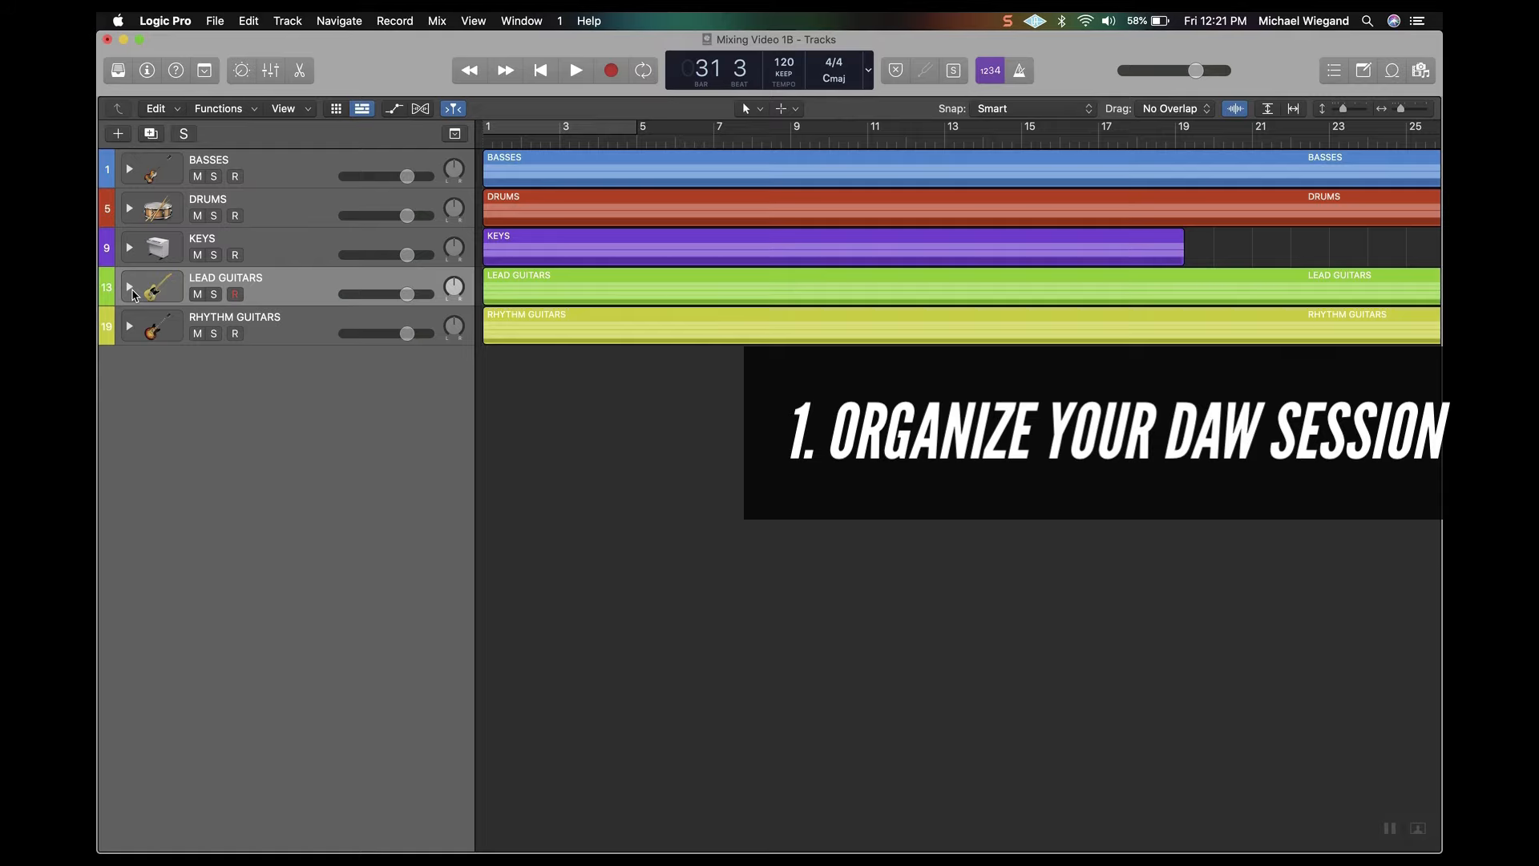
pyautogui.click(131, 289)
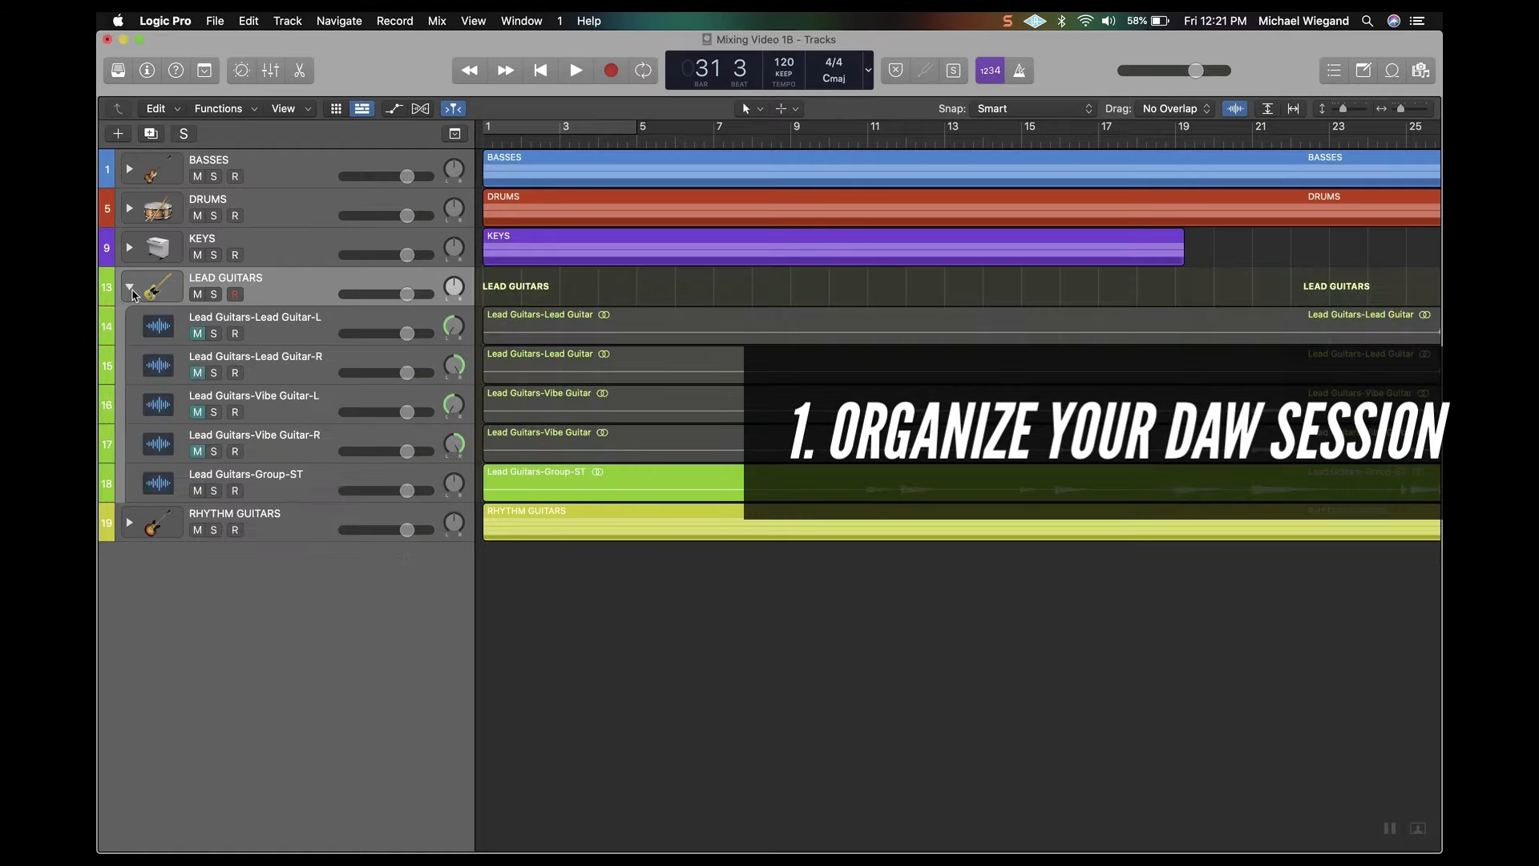
pyautogui.click(131, 291)
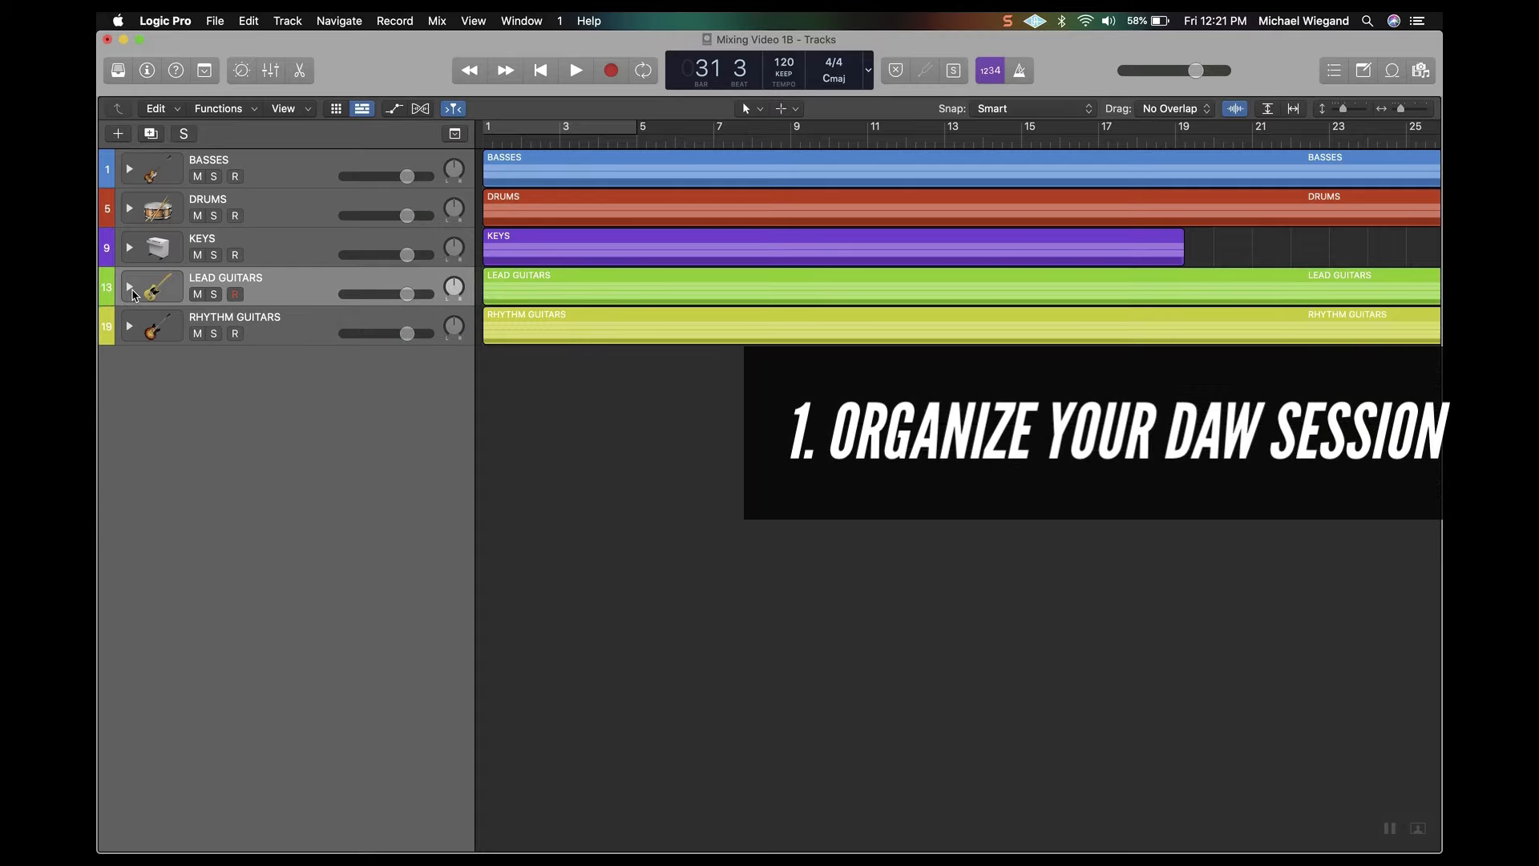
pyautogui.click(131, 290)
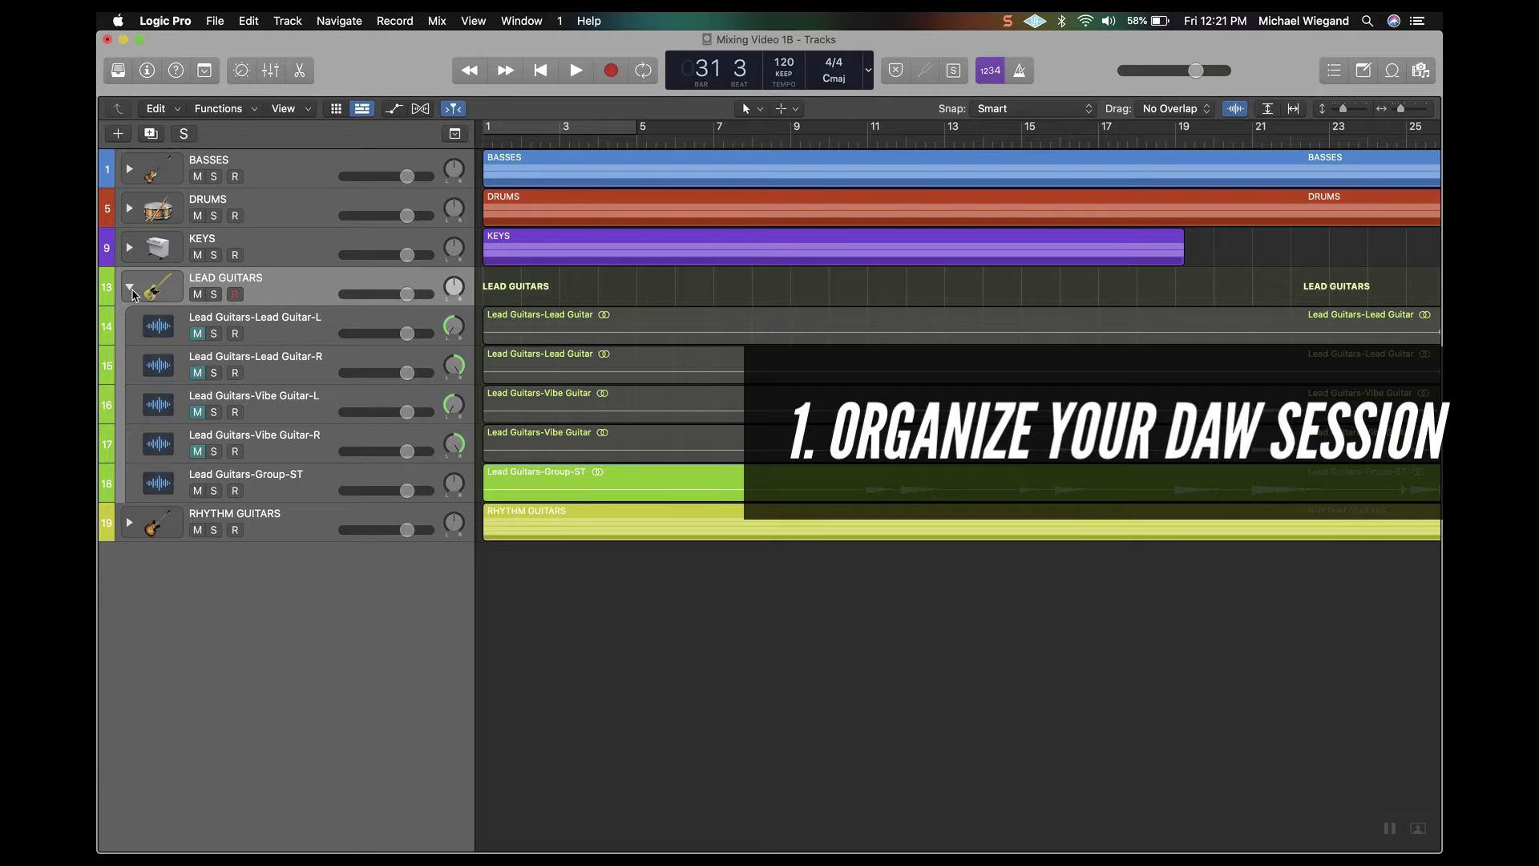
pyautogui.click(132, 291)
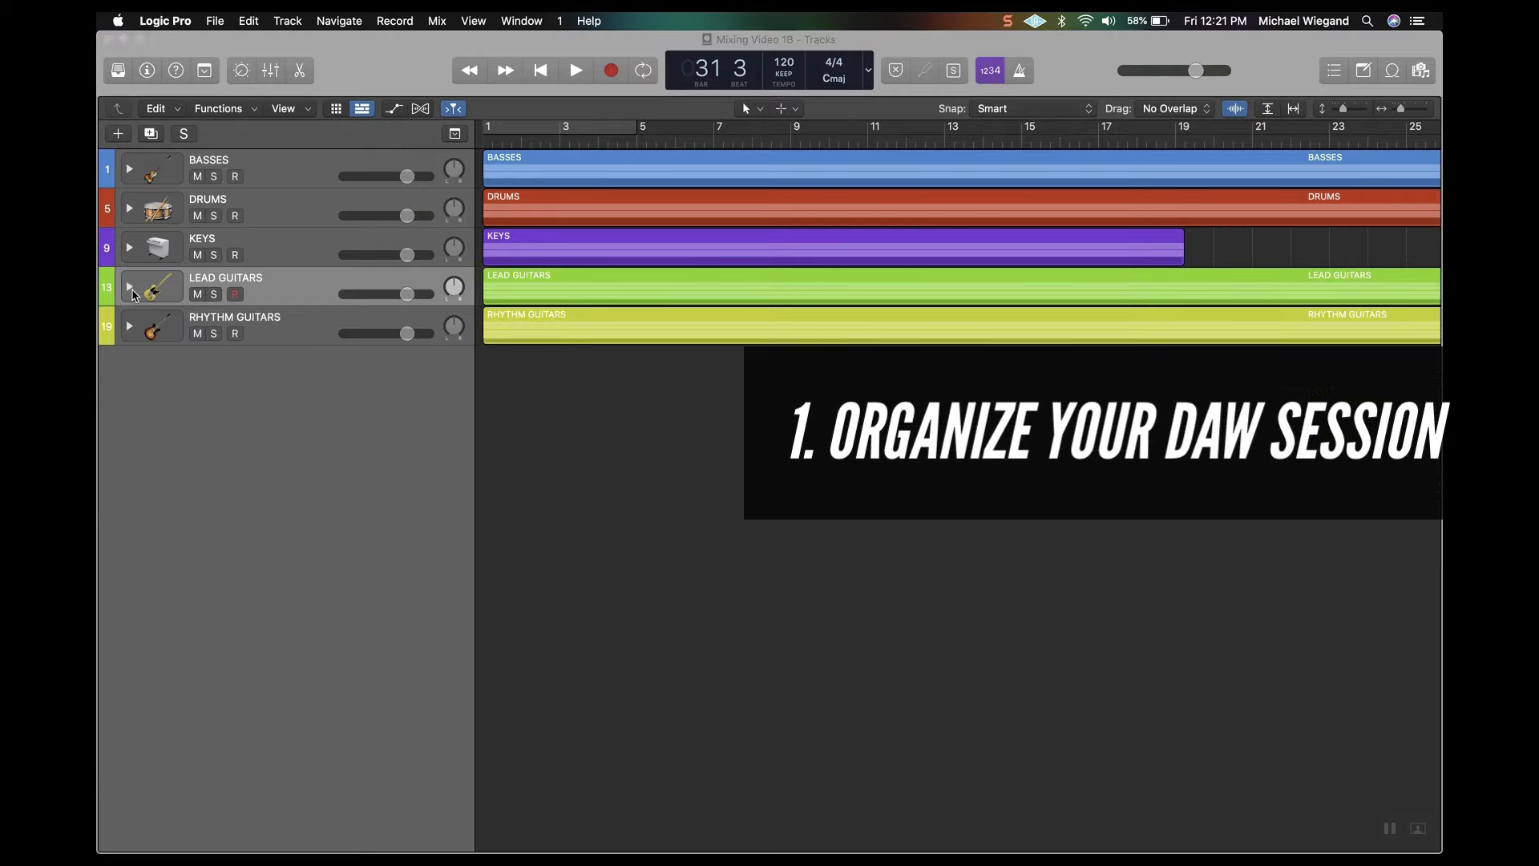
pyautogui.click(132, 291)
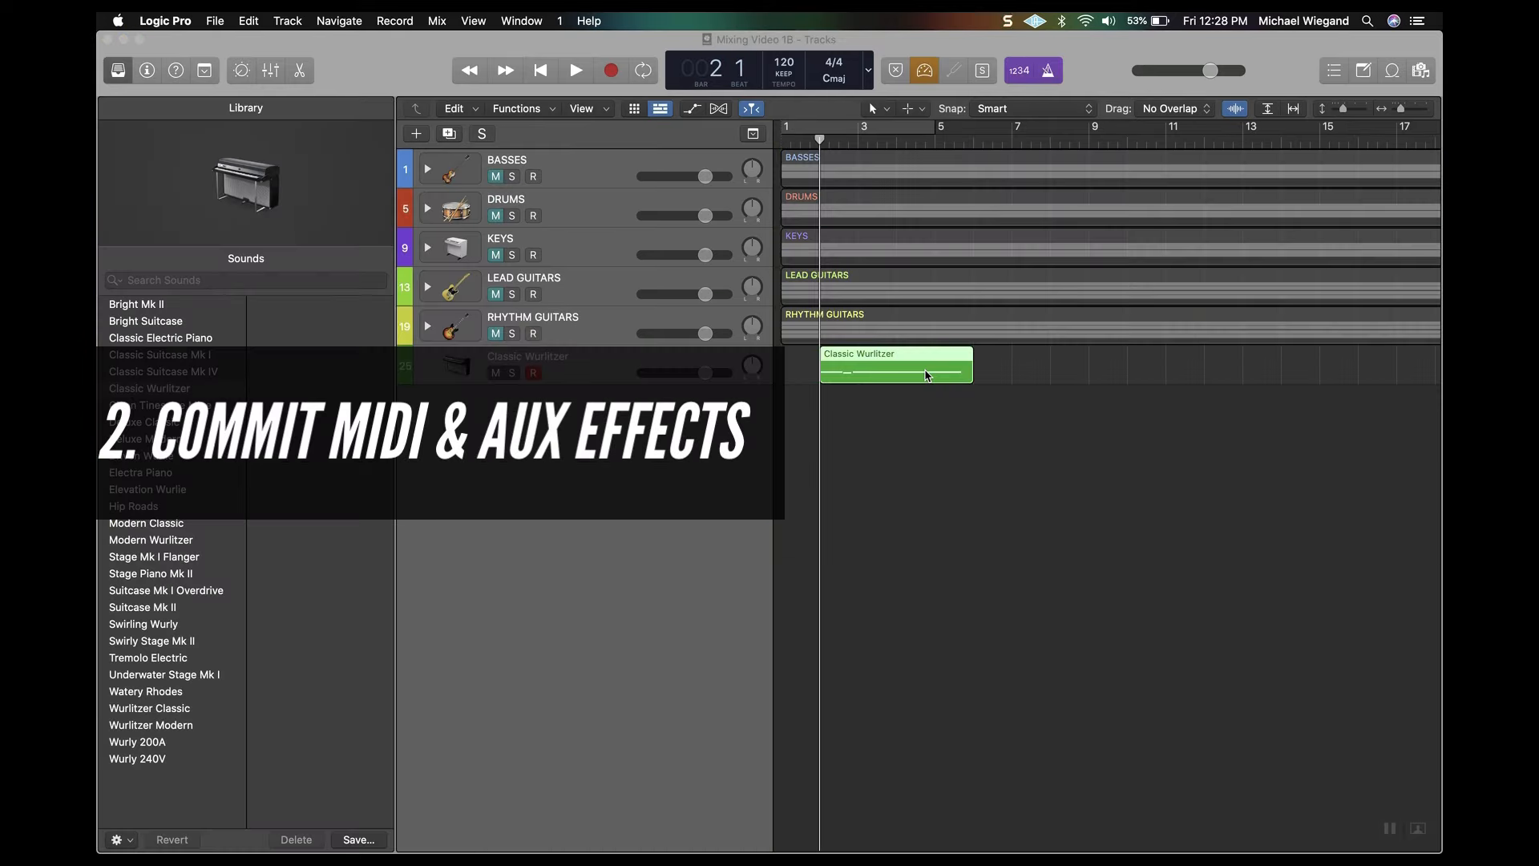
# Step: Try bouncing the Classic Wurlitzer MIDI region in place to a new track, undoing each bounce
pyautogui.rightClick(926, 374)
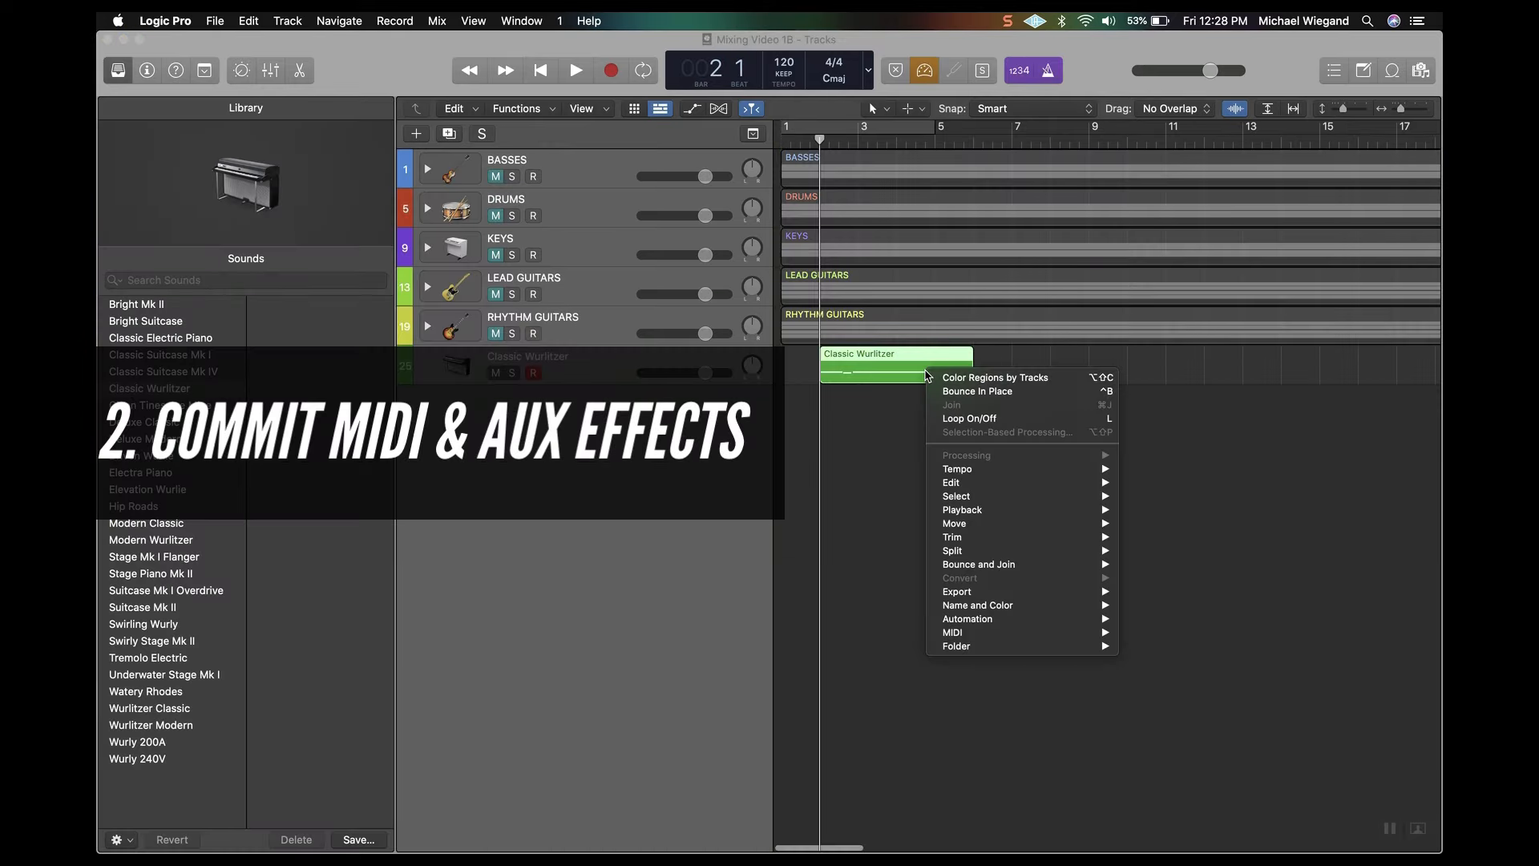
pyautogui.click(960, 392)
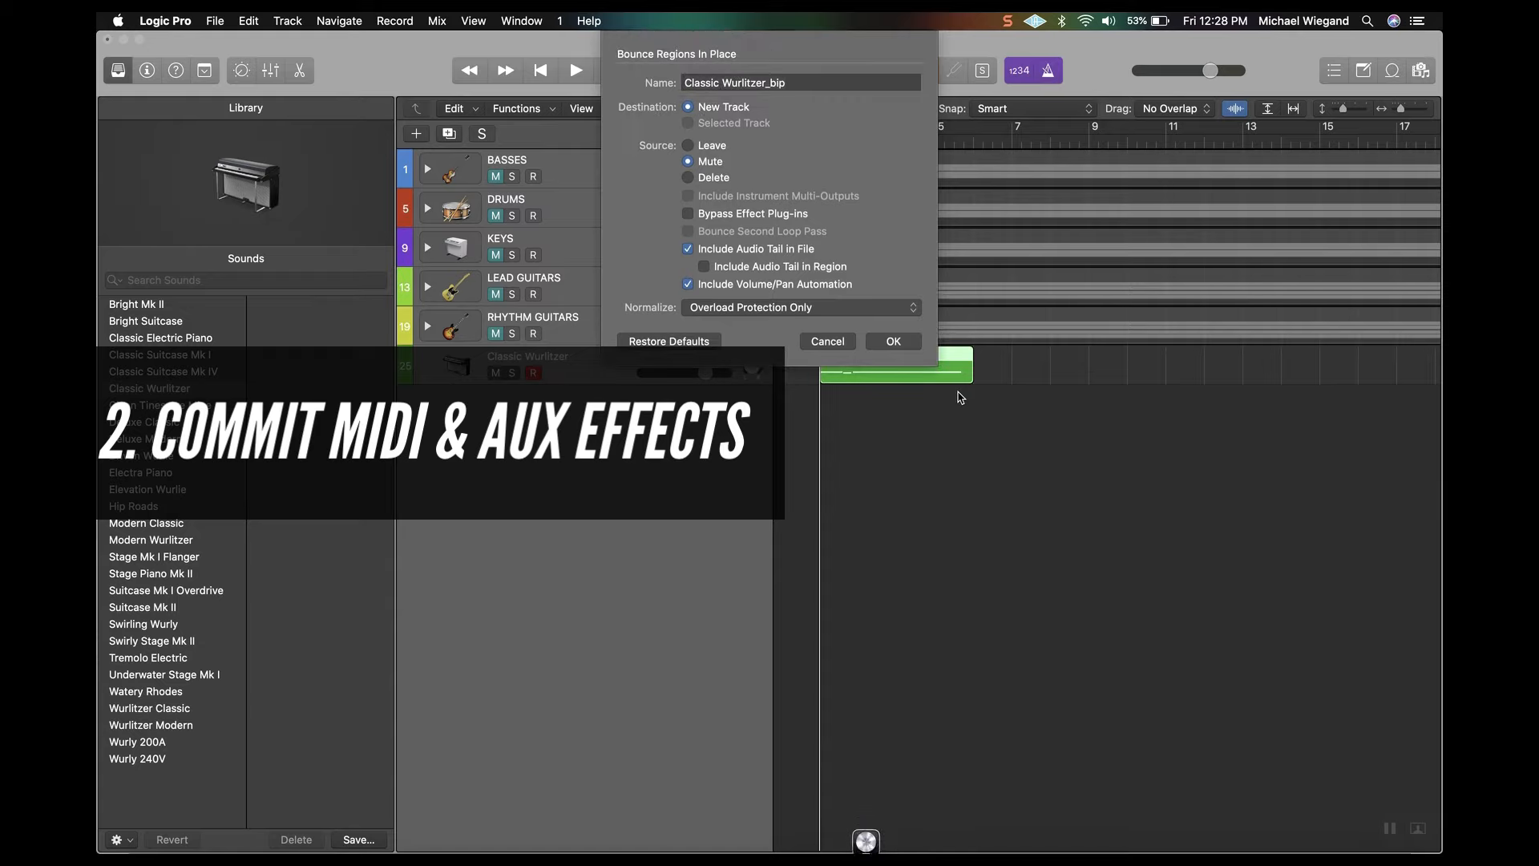
pyautogui.click(907, 343)
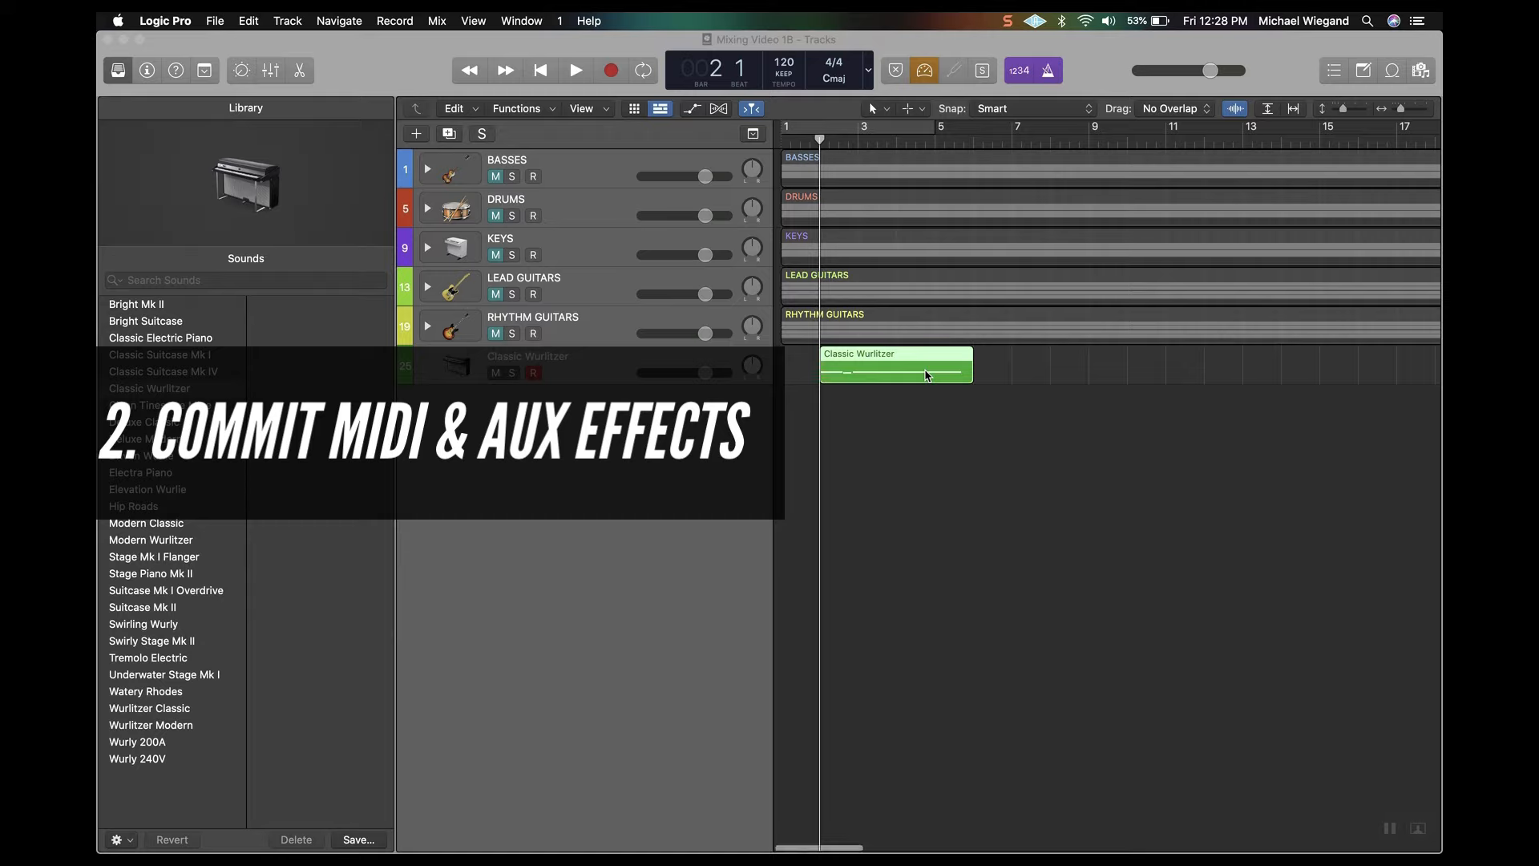
pyautogui.rightClick(926, 374)
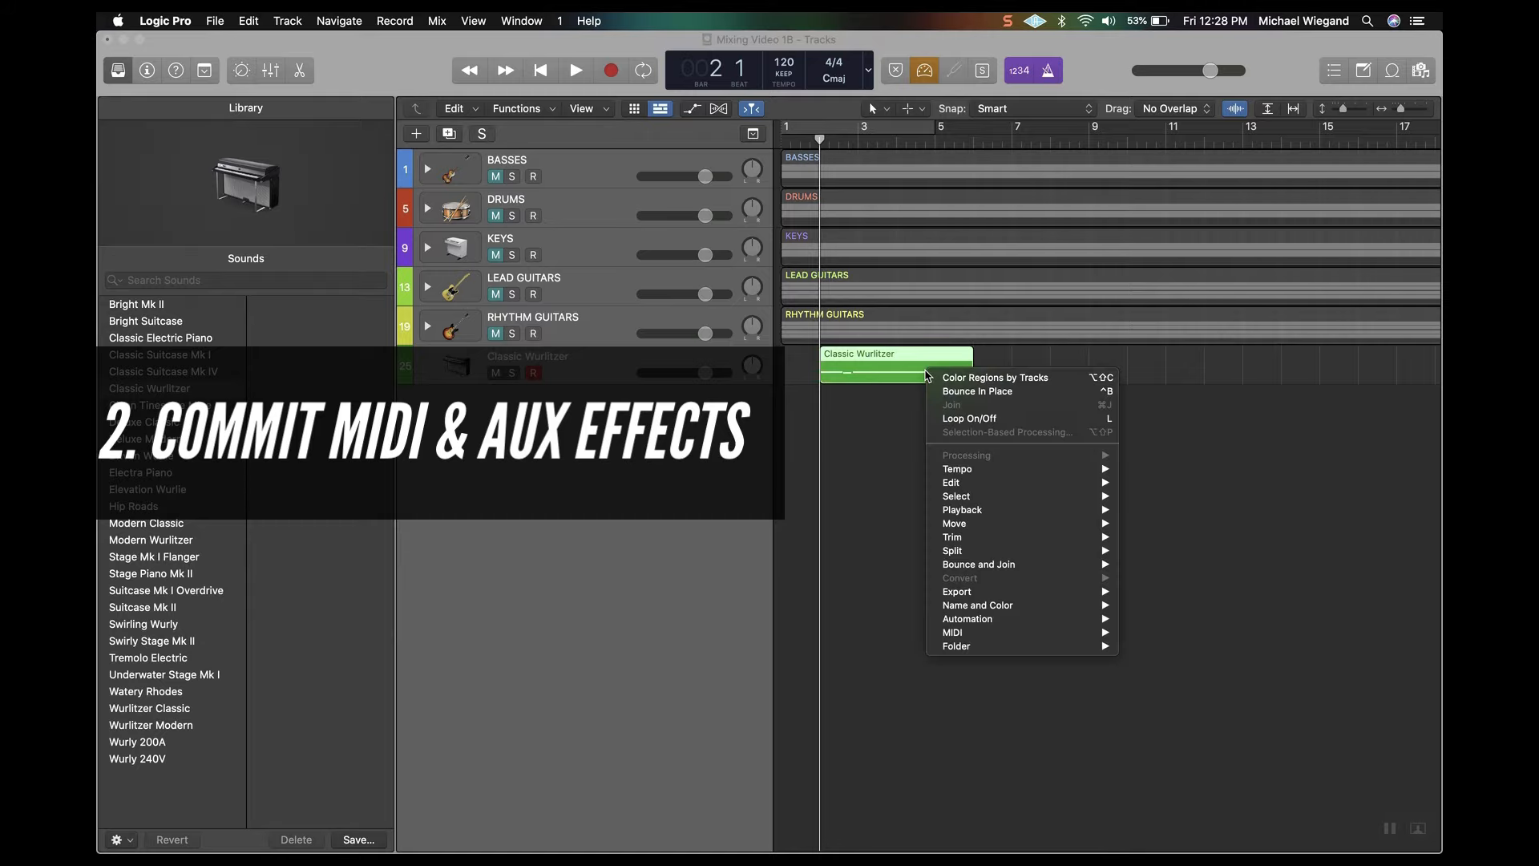
pyautogui.click(961, 394)
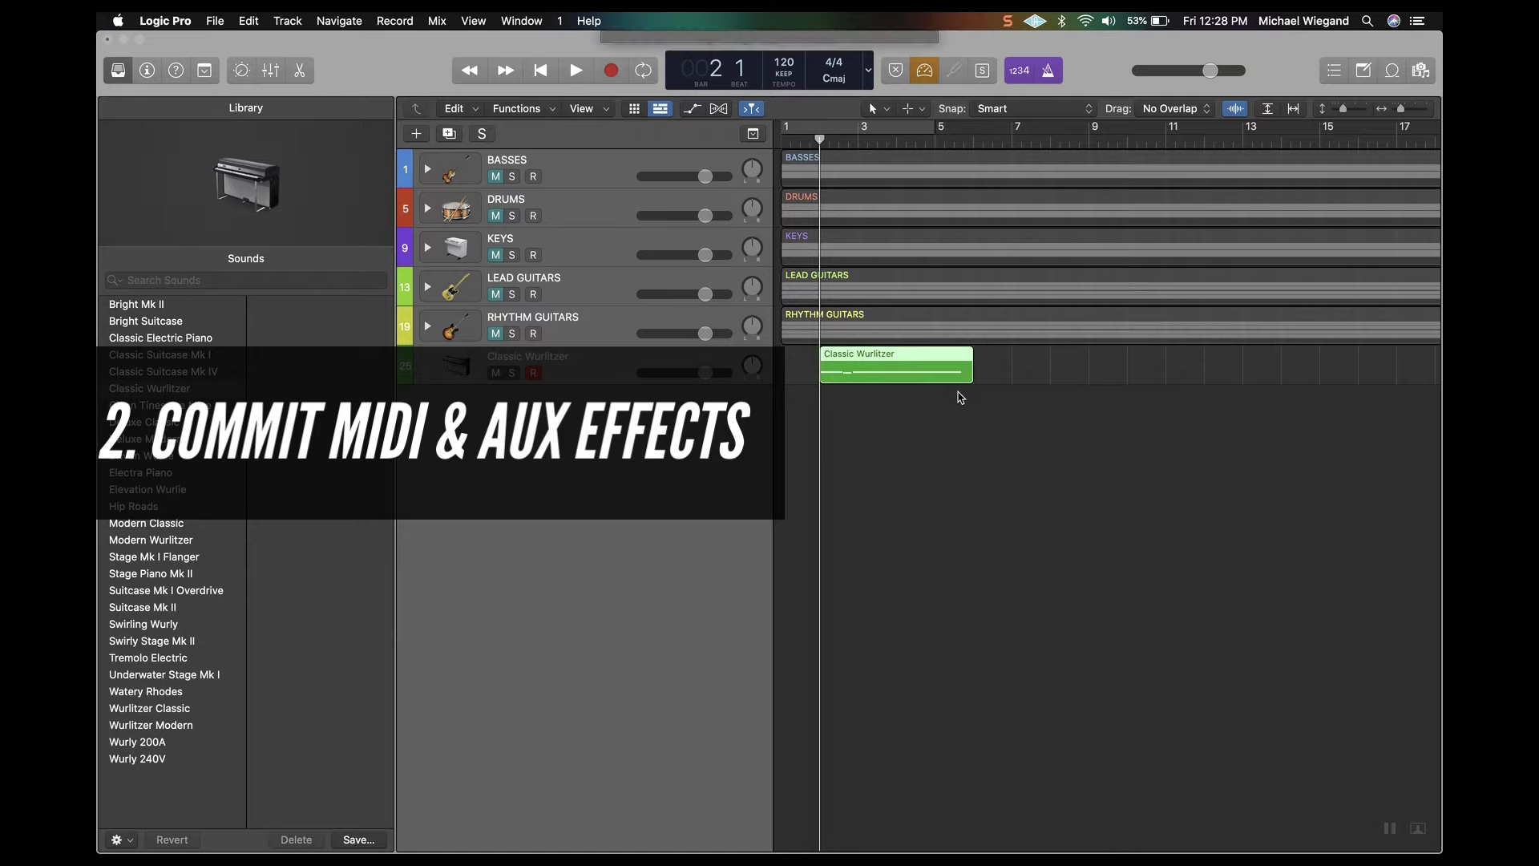
pyautogui.click(894, 341)
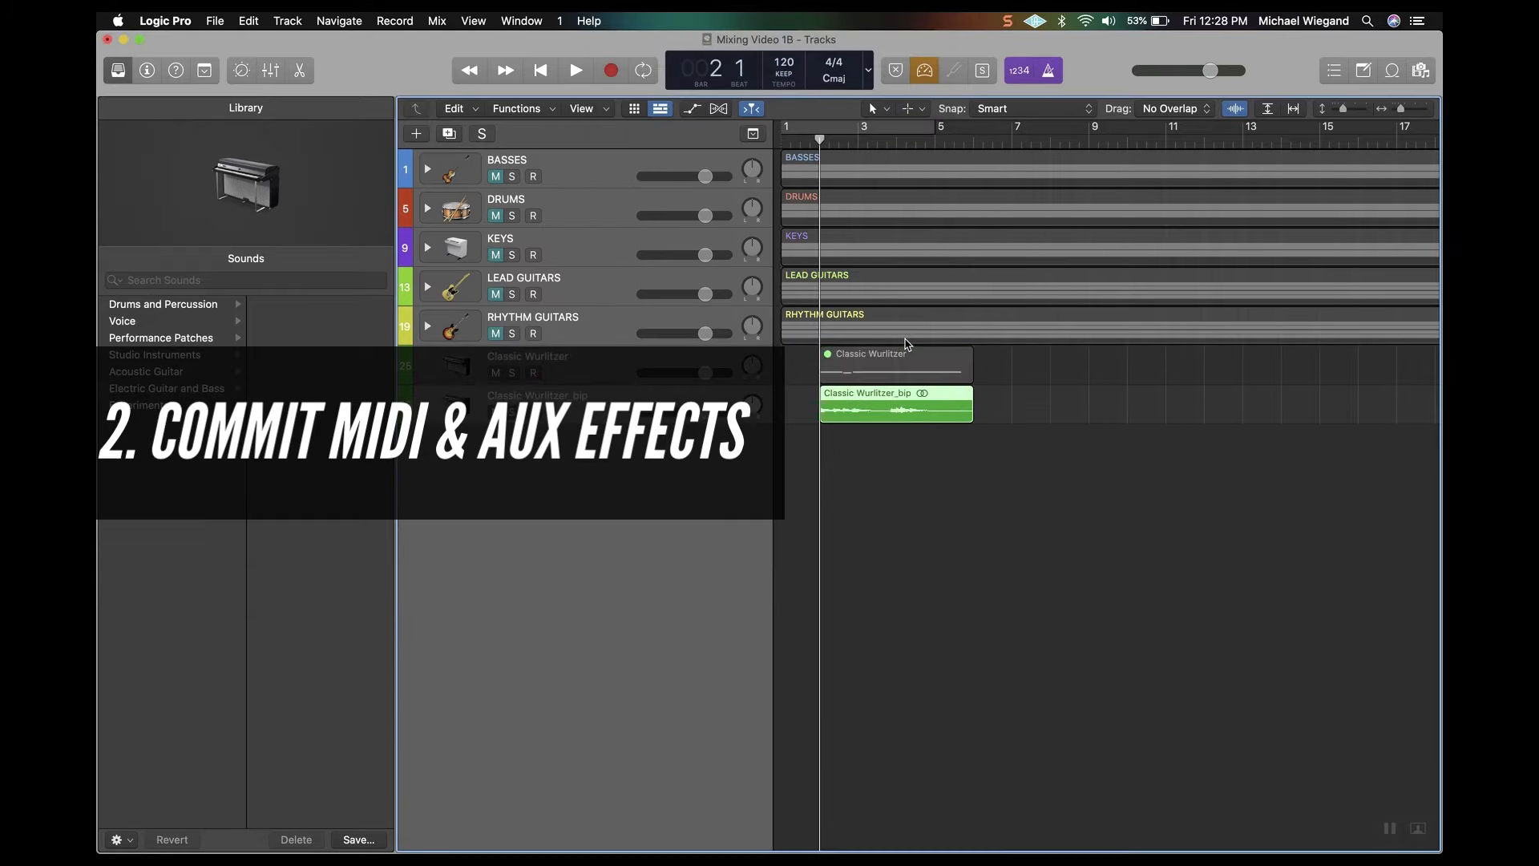
pyautogui.press('super+z')
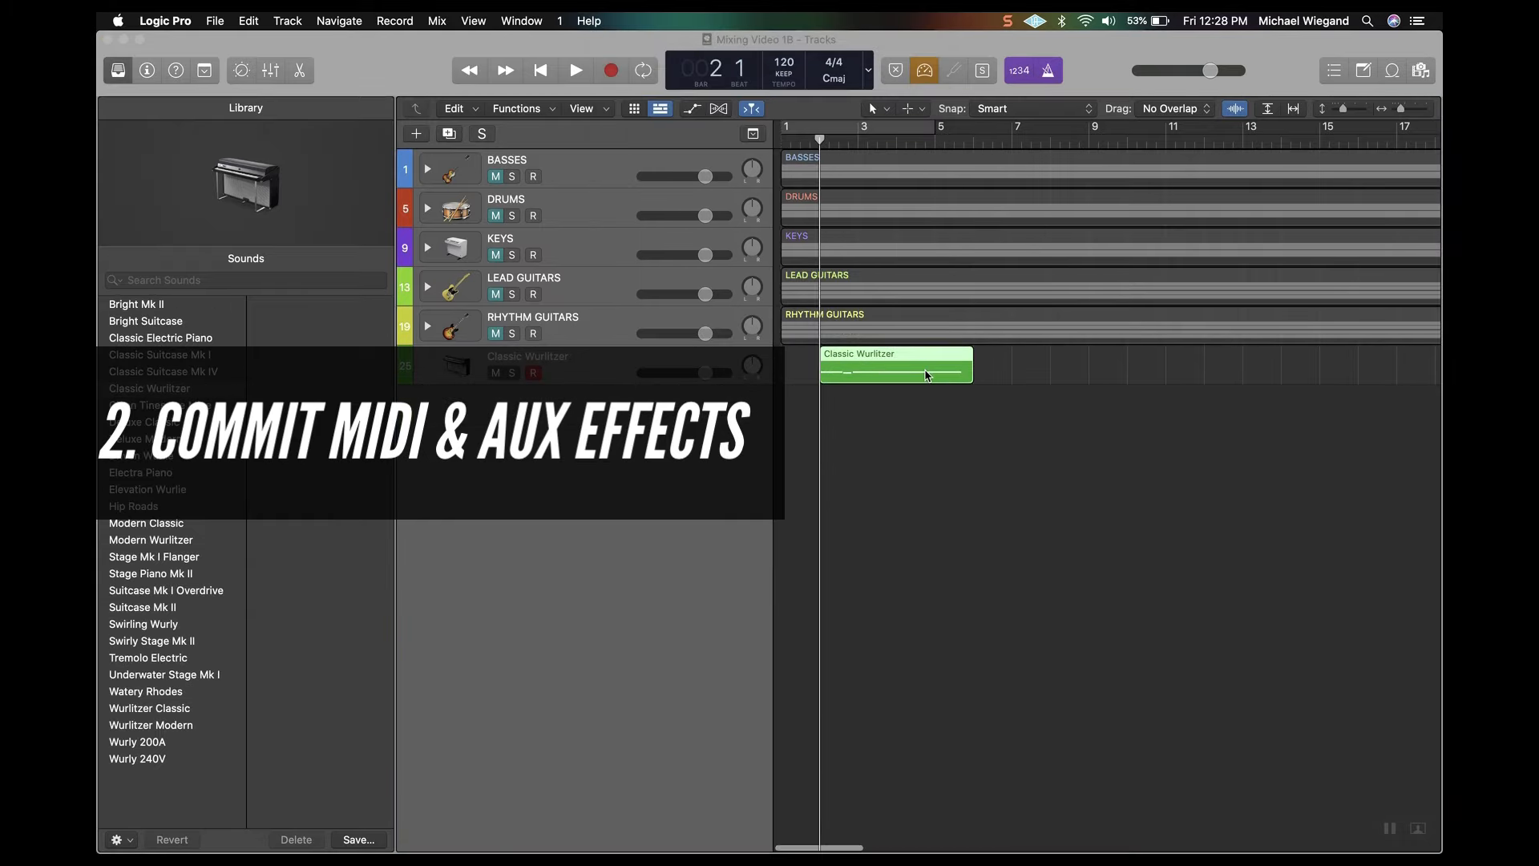
pyautogui.rightClick(926, 375)
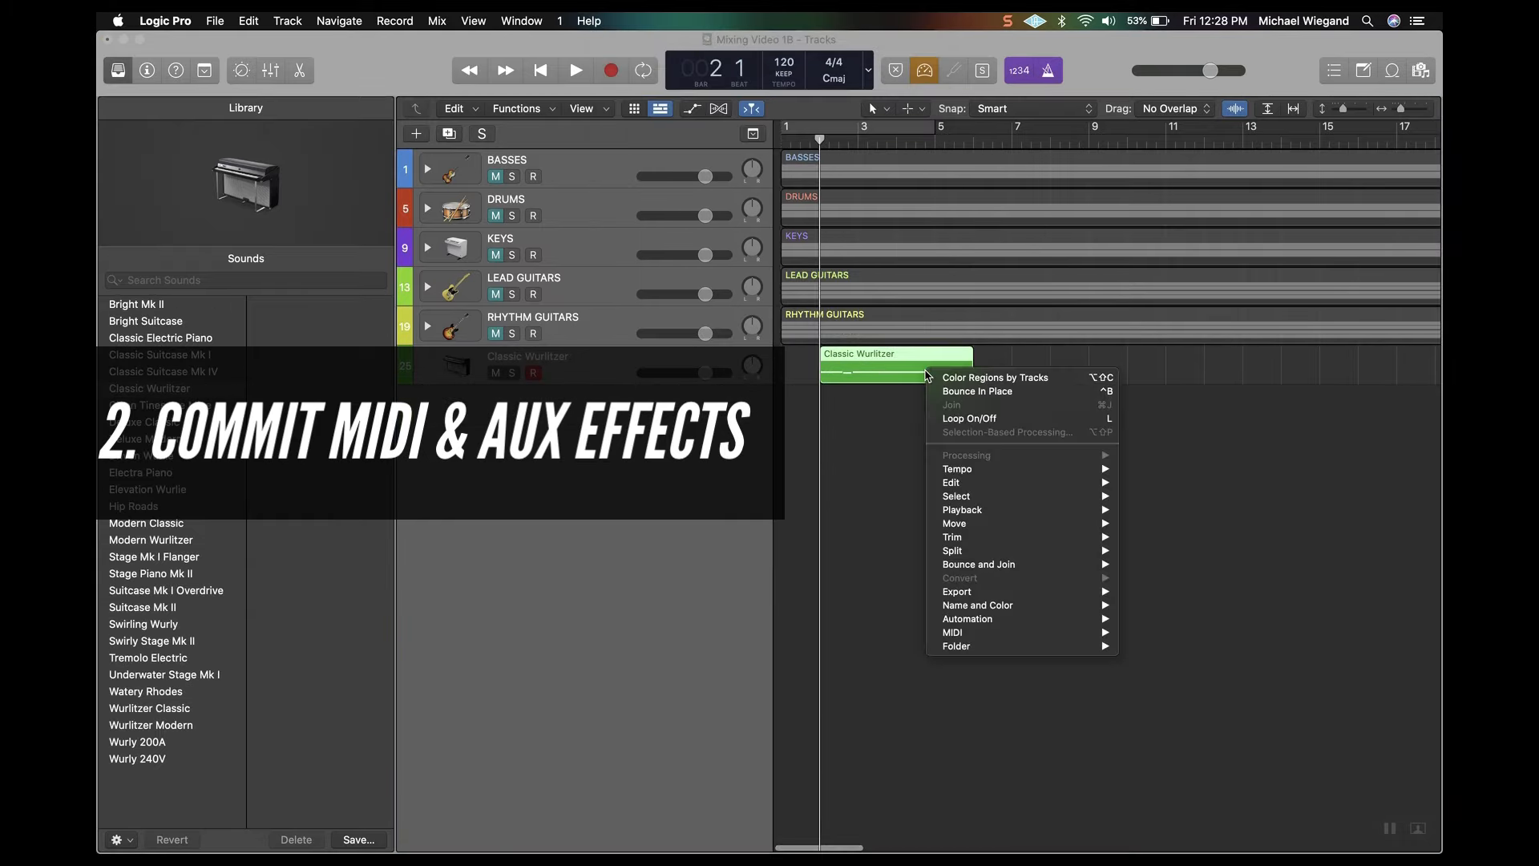
pyautogui.click(960, 393)
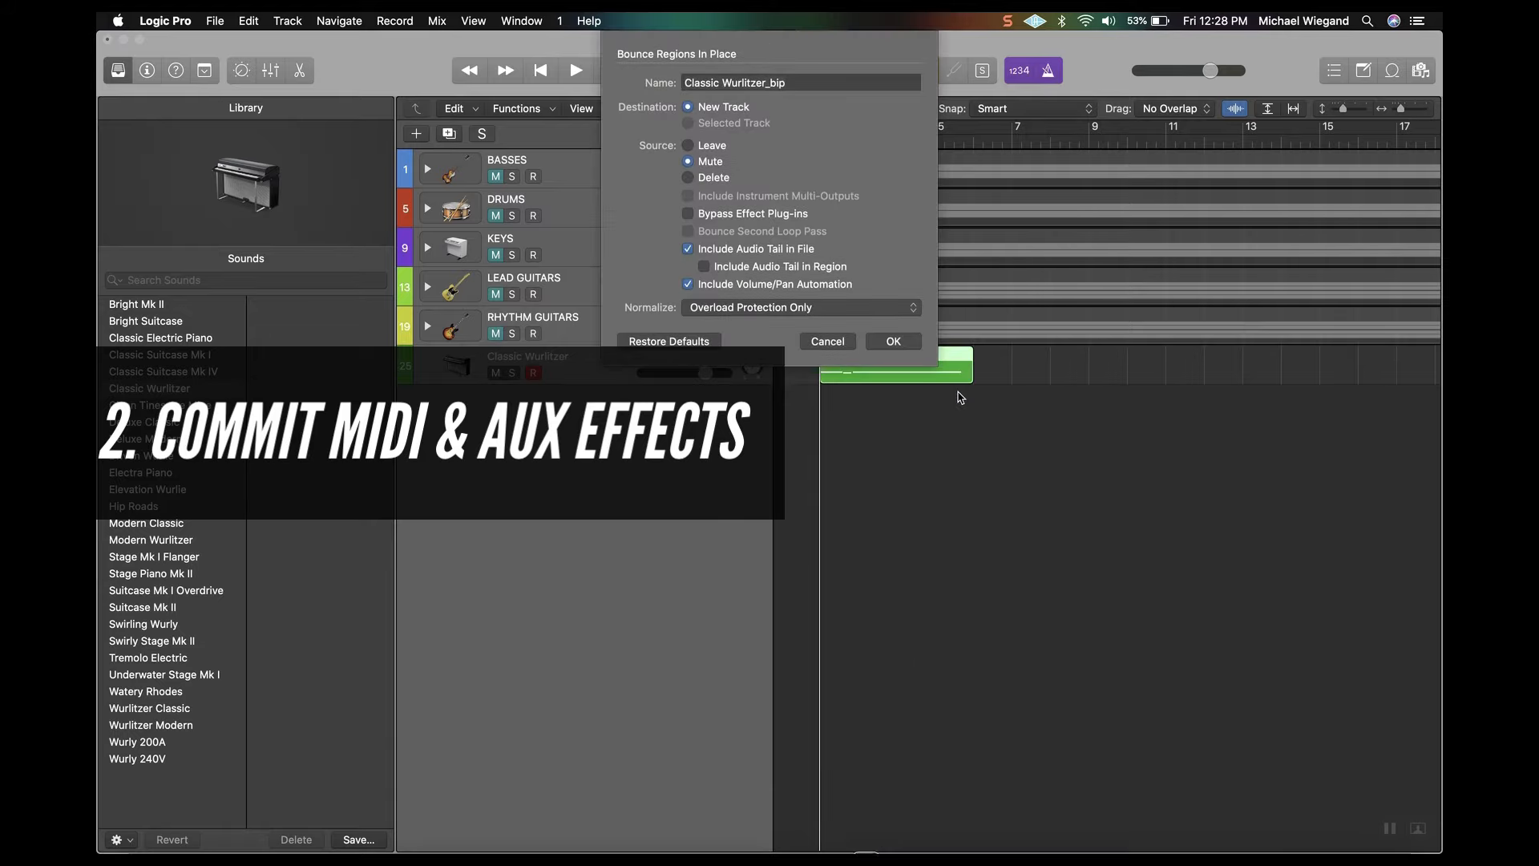
pyautogui.click(907, 345)
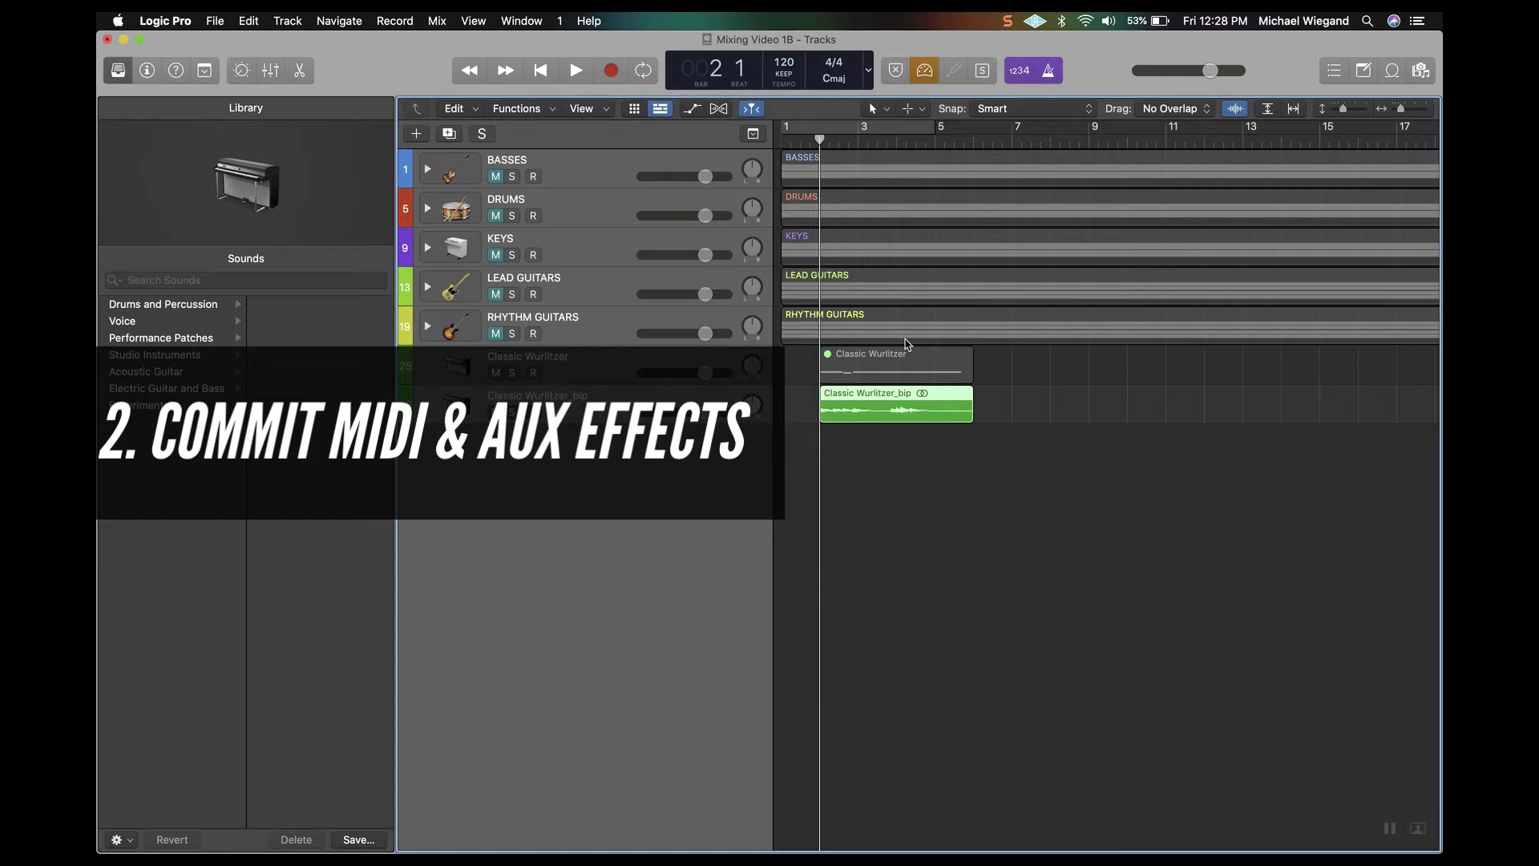
pyautogui.press('super+z')
pyautogui.rightClick(929, 375)
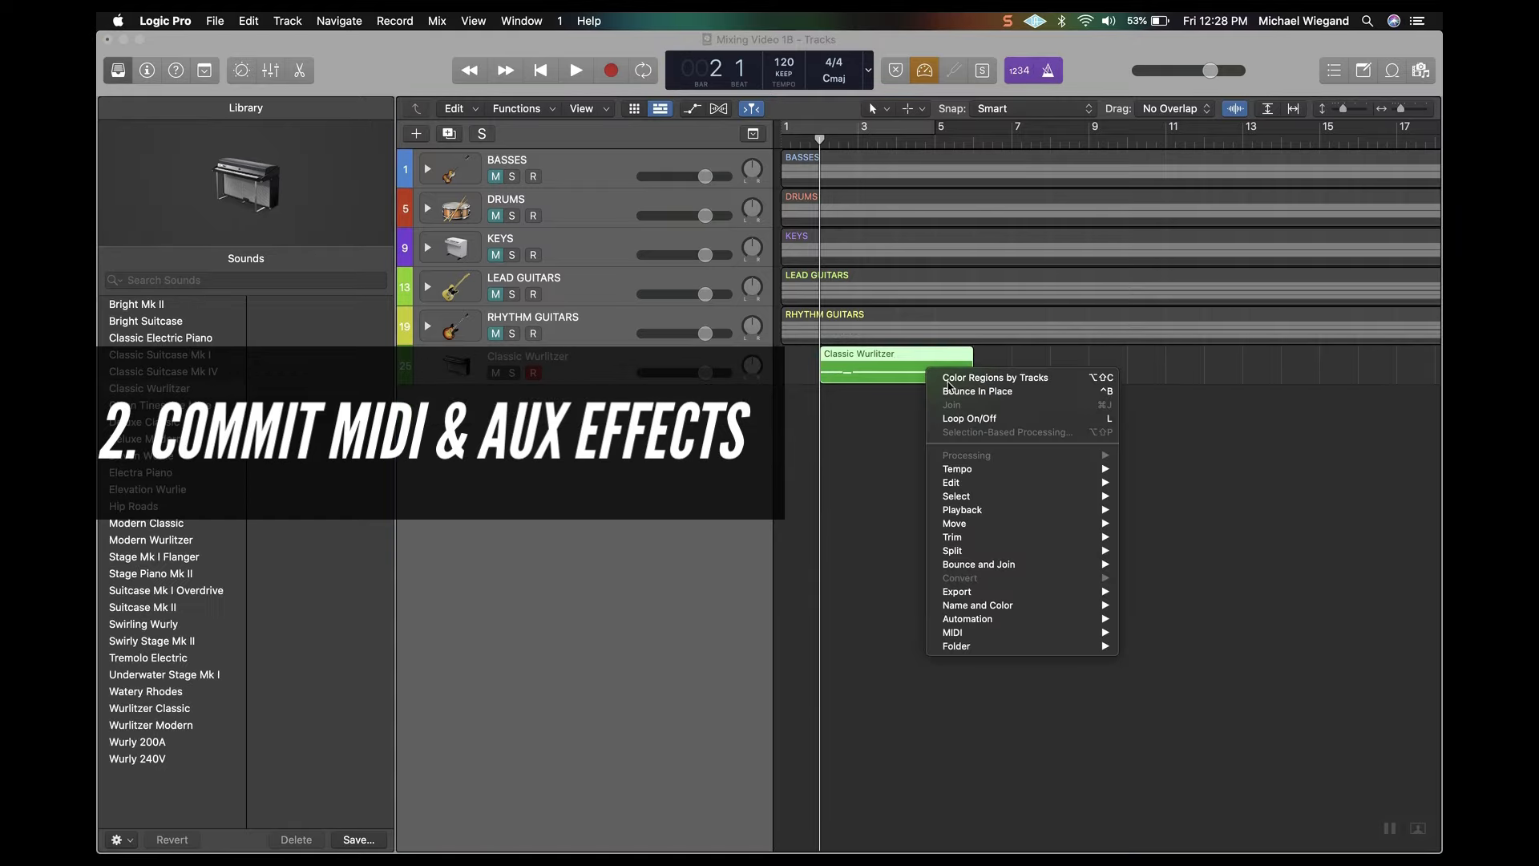
pyautogui.click(959, 393)
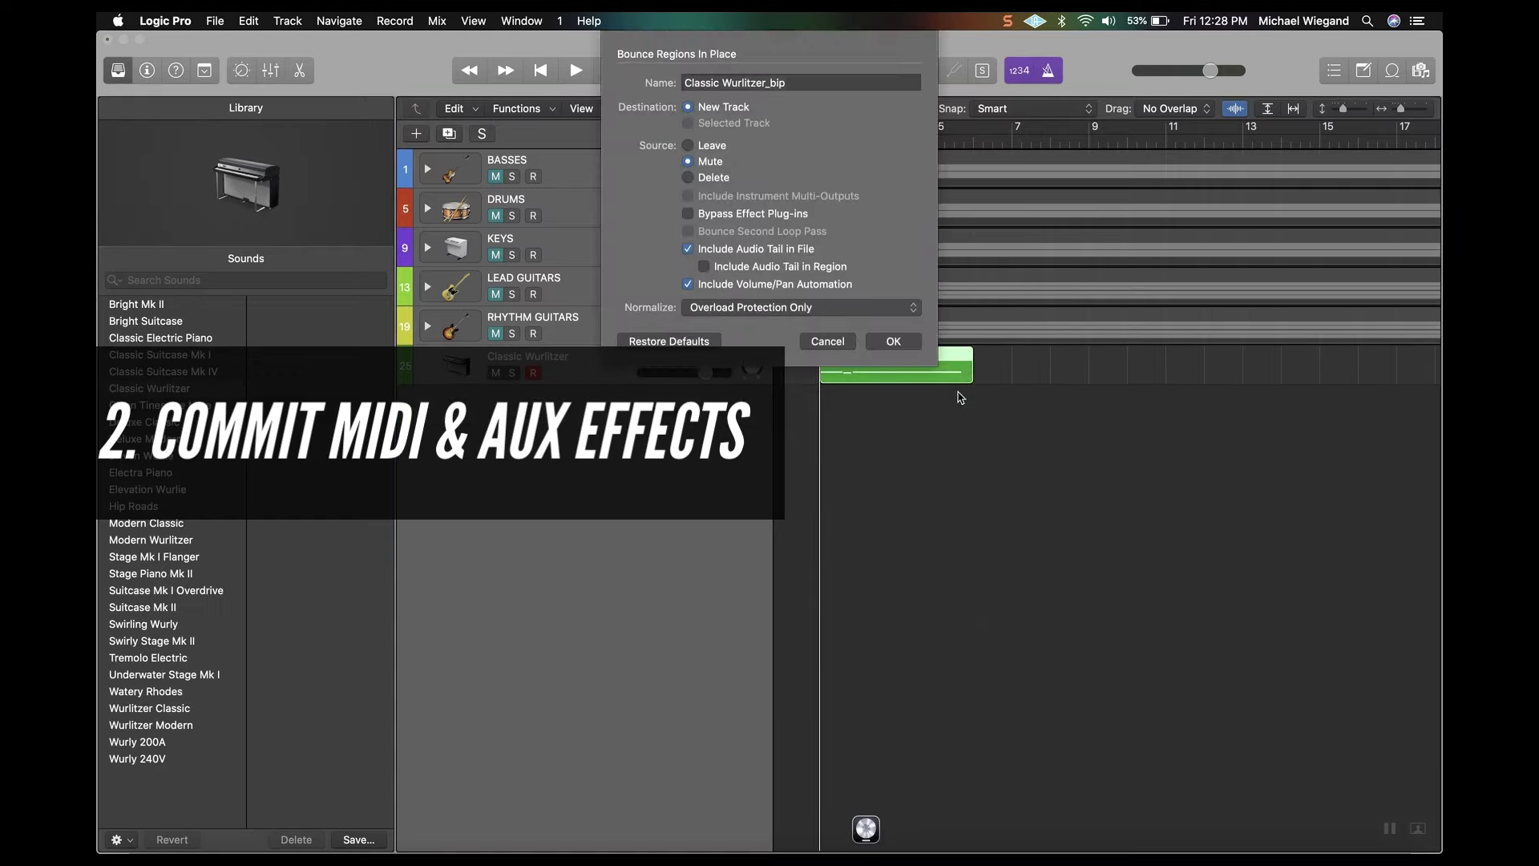
pyautogui.click(907, 343)
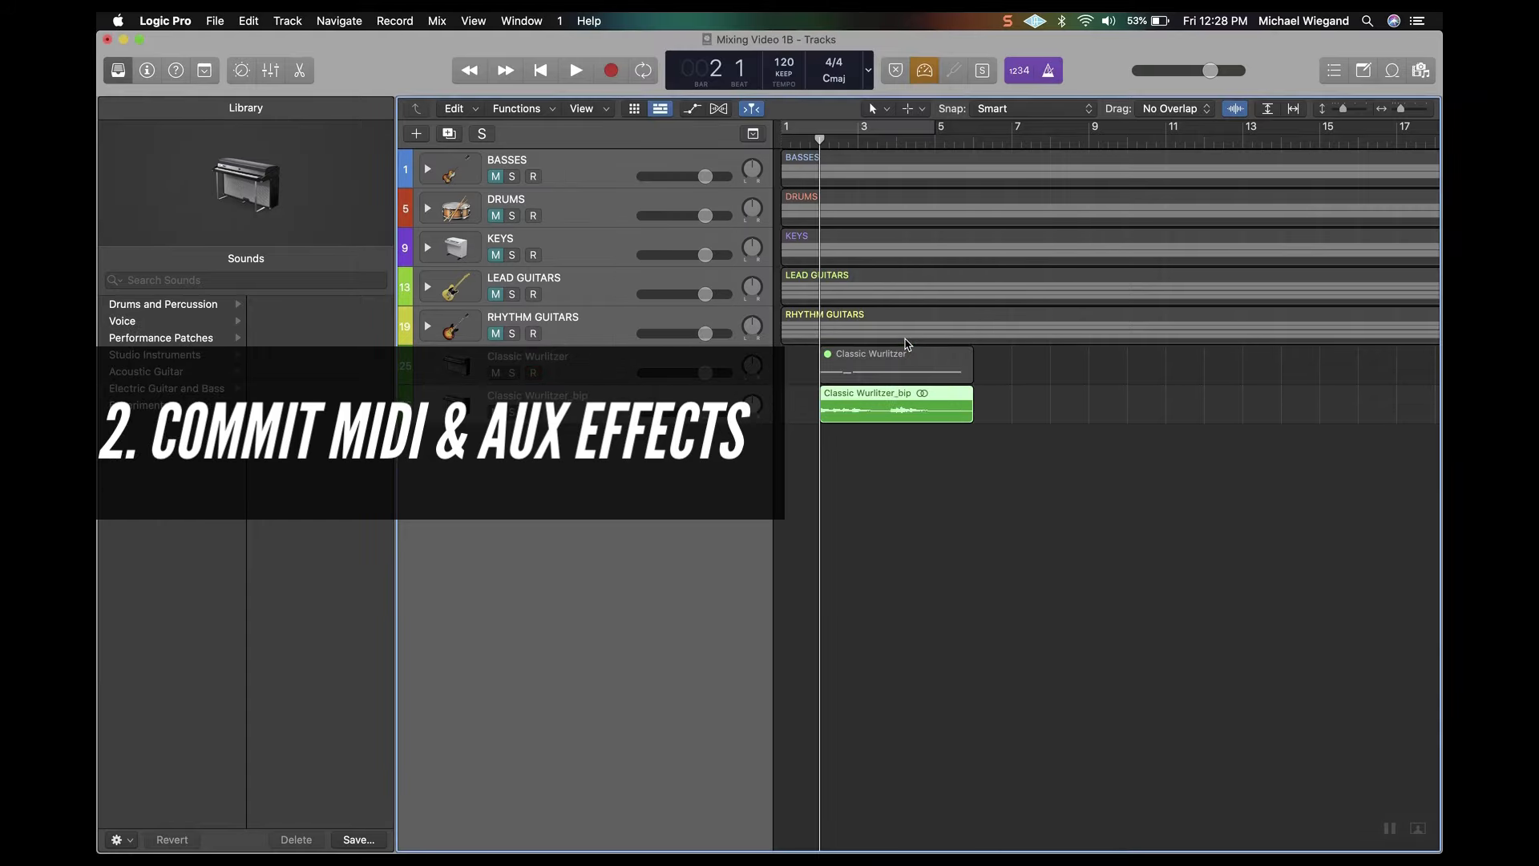
pyautogui.press('super+z')
# Step: Bounce the Classic Wurlitzer region in place as Classic Wurlitzer_bip on a new track, muting the source and using Overload Protection Only
pyautogui.rightClick(928, 375)
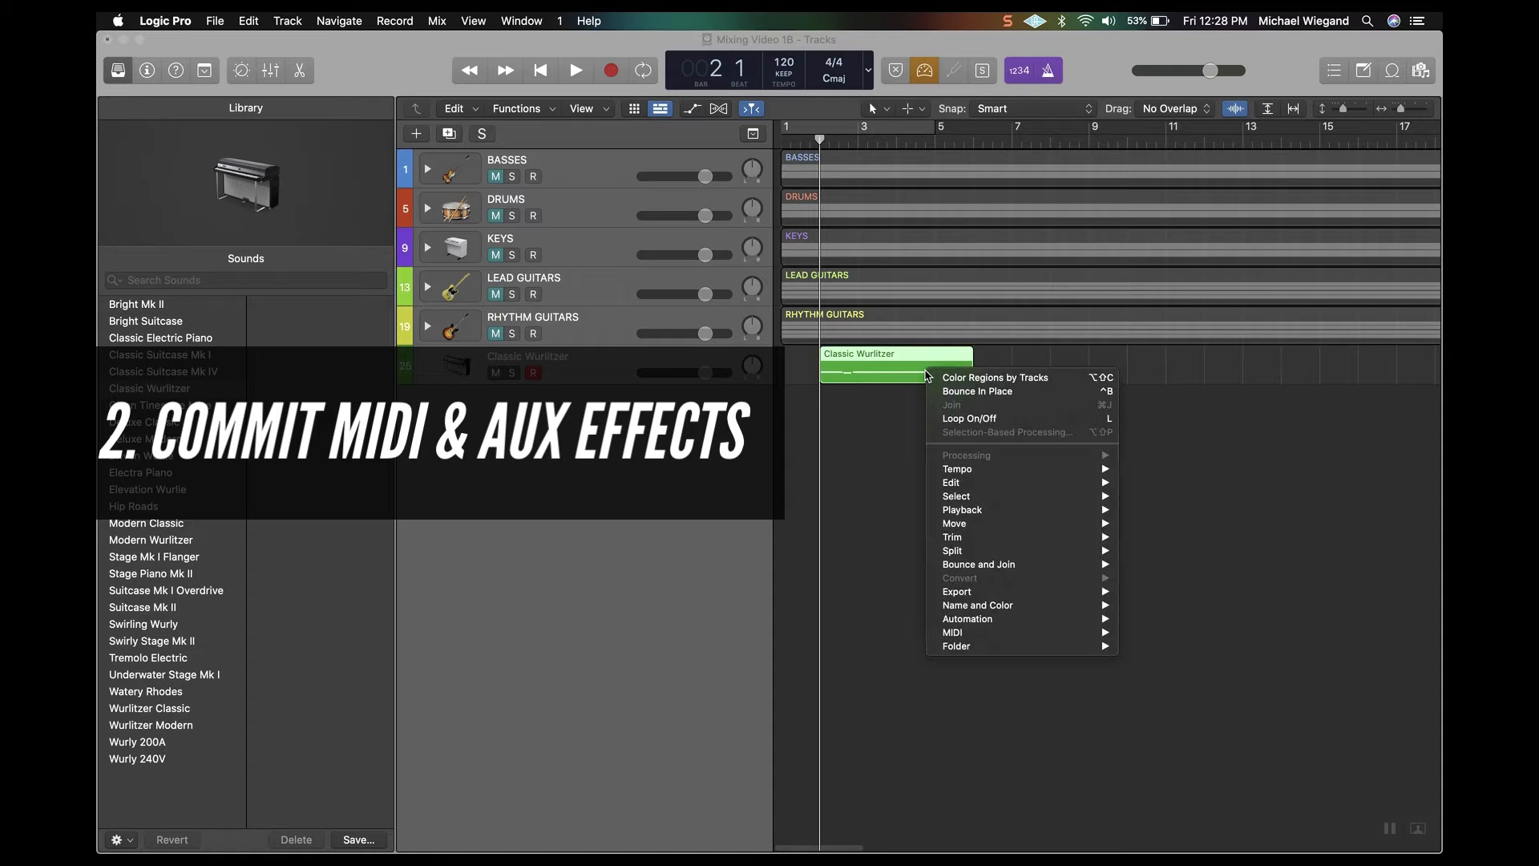
pyautogui.click(960, 393)
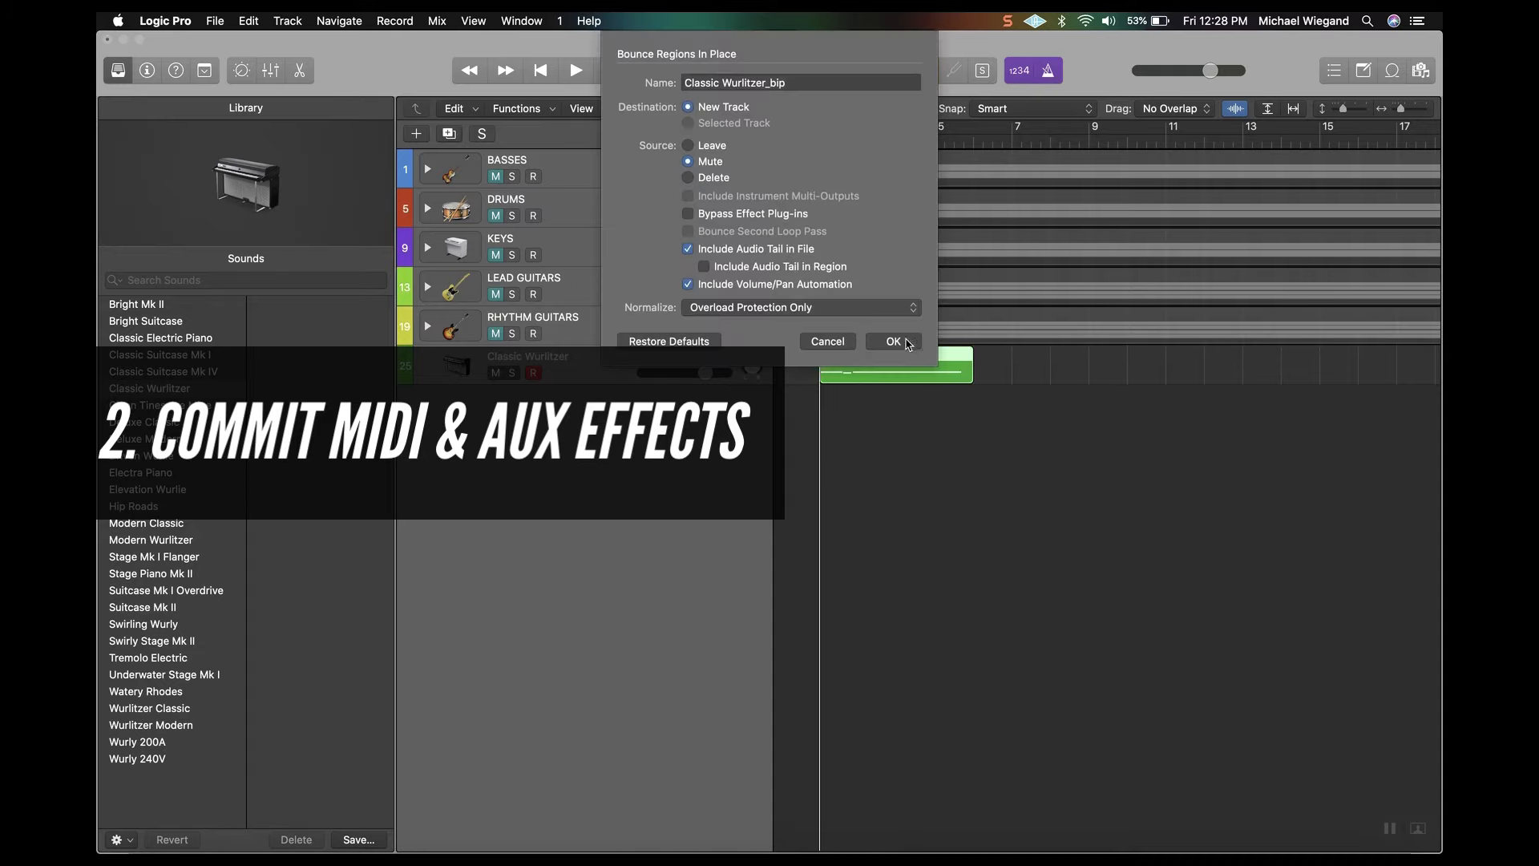
pyautogui.click(907, 342)
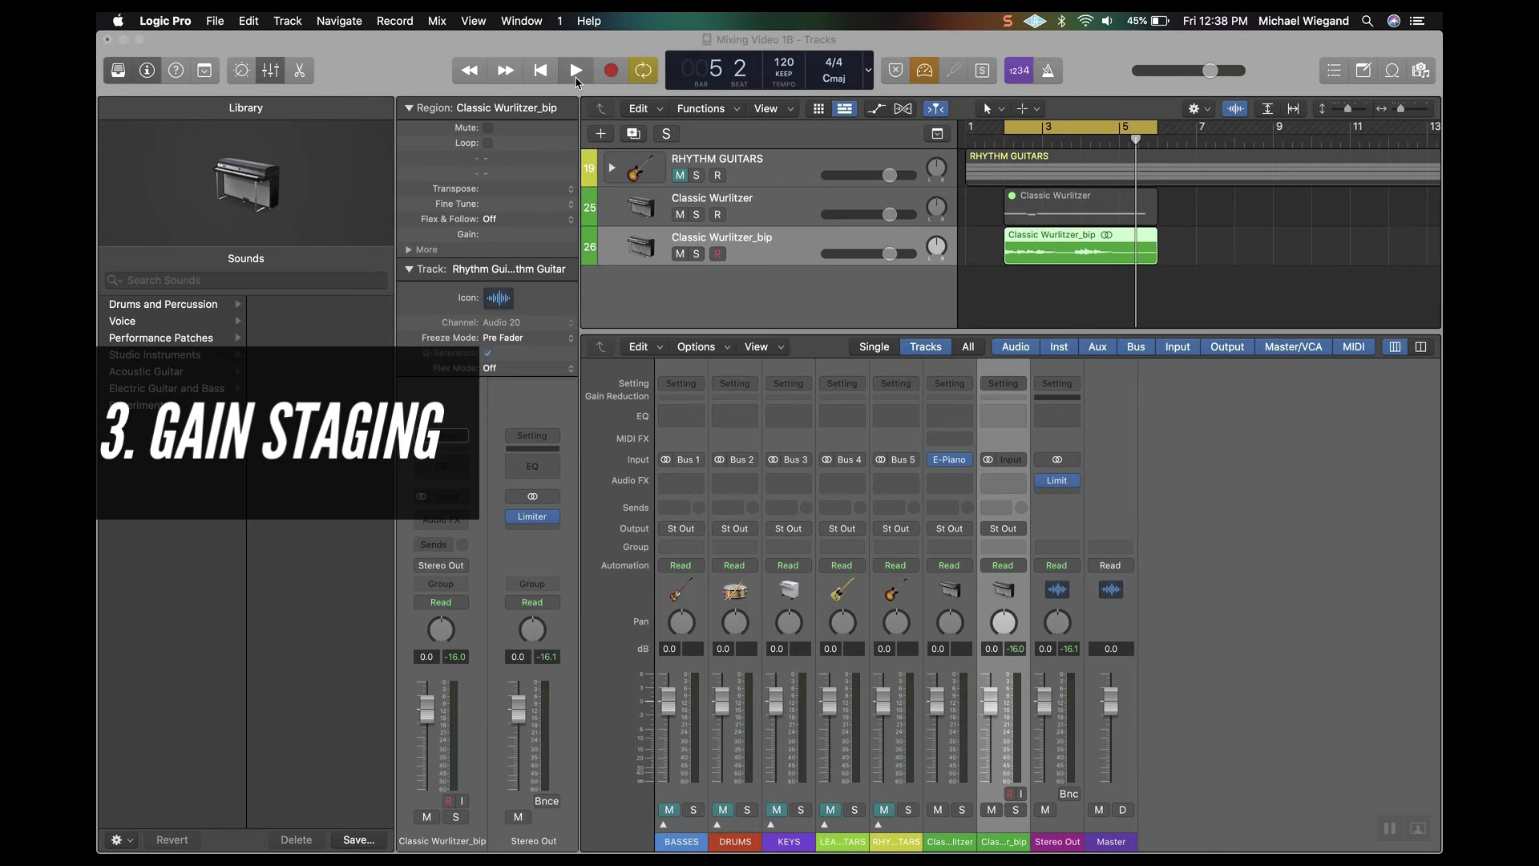
# Step: Play back the cycle range and insert a stereo Gain plug-in on the Classic Wurlitzer_bip track
pyautogui.click(576, 75)
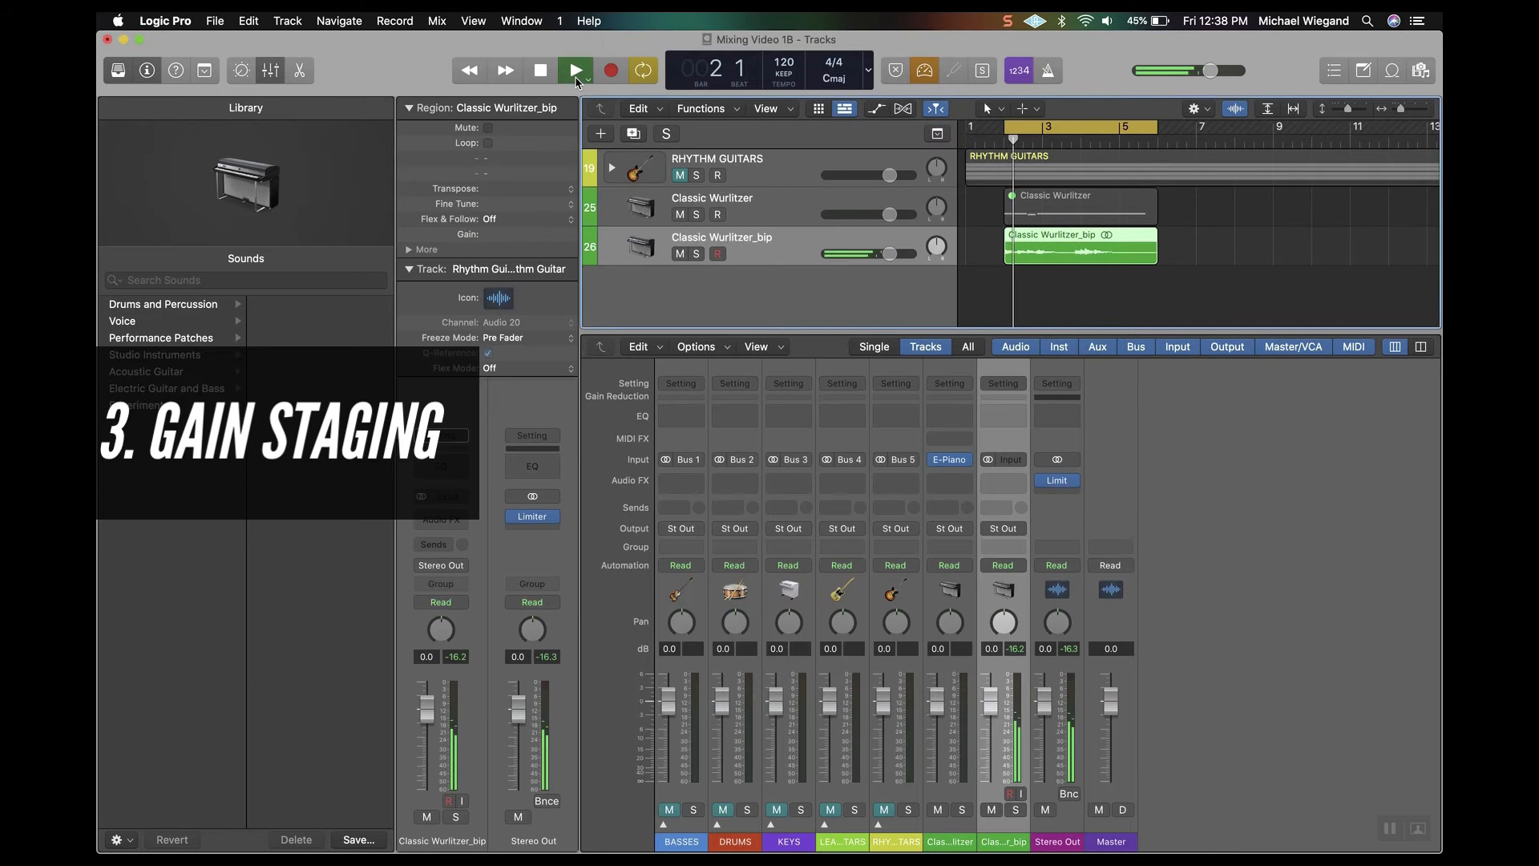
pyautogui.click(439, 521)
pyautogui.moveTo(506, 611)
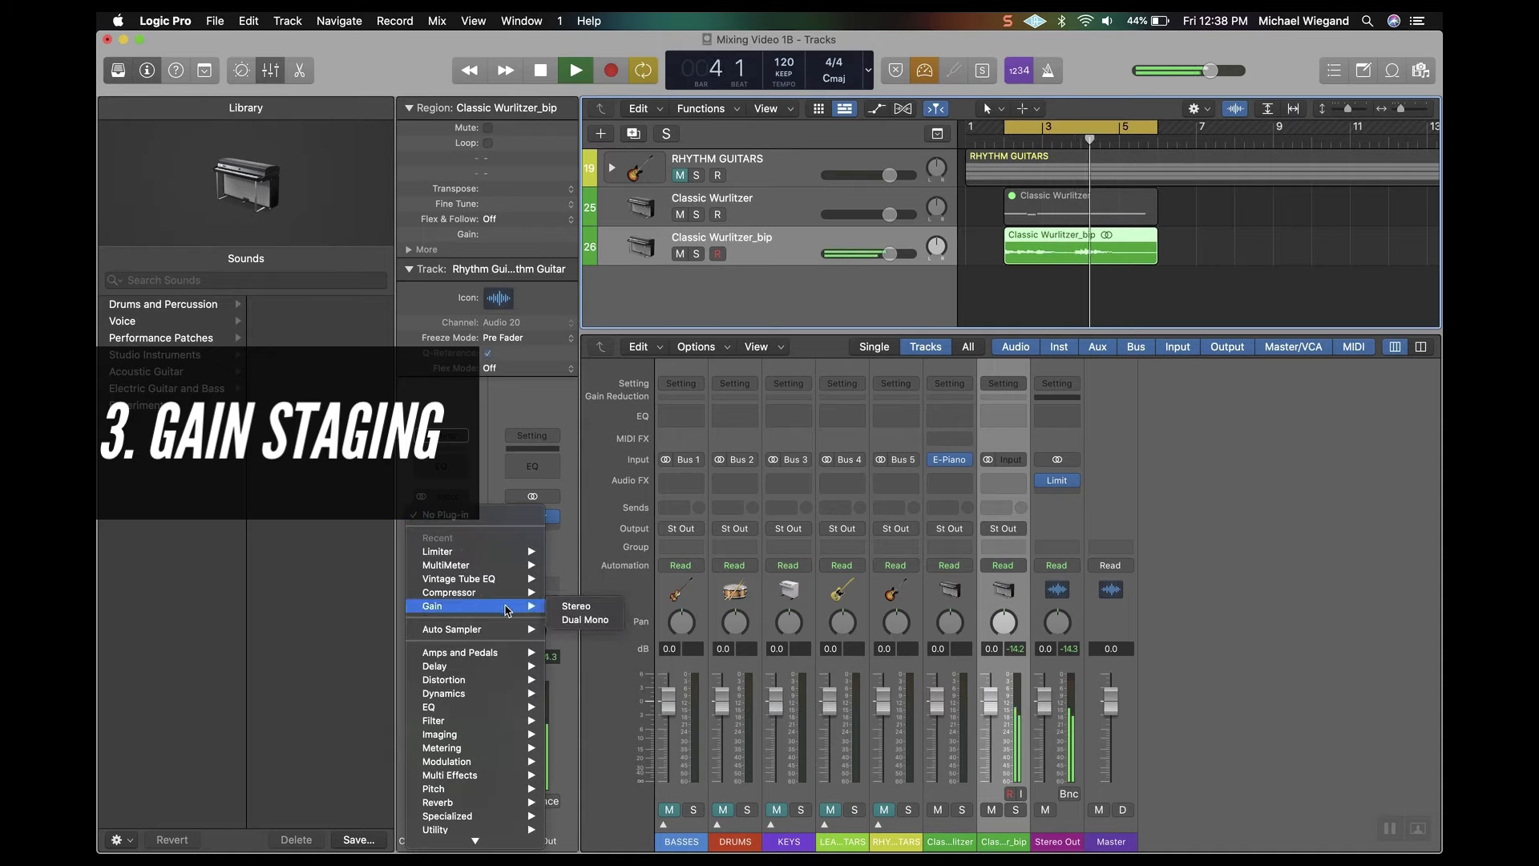
pyautogui.click(565, 606)
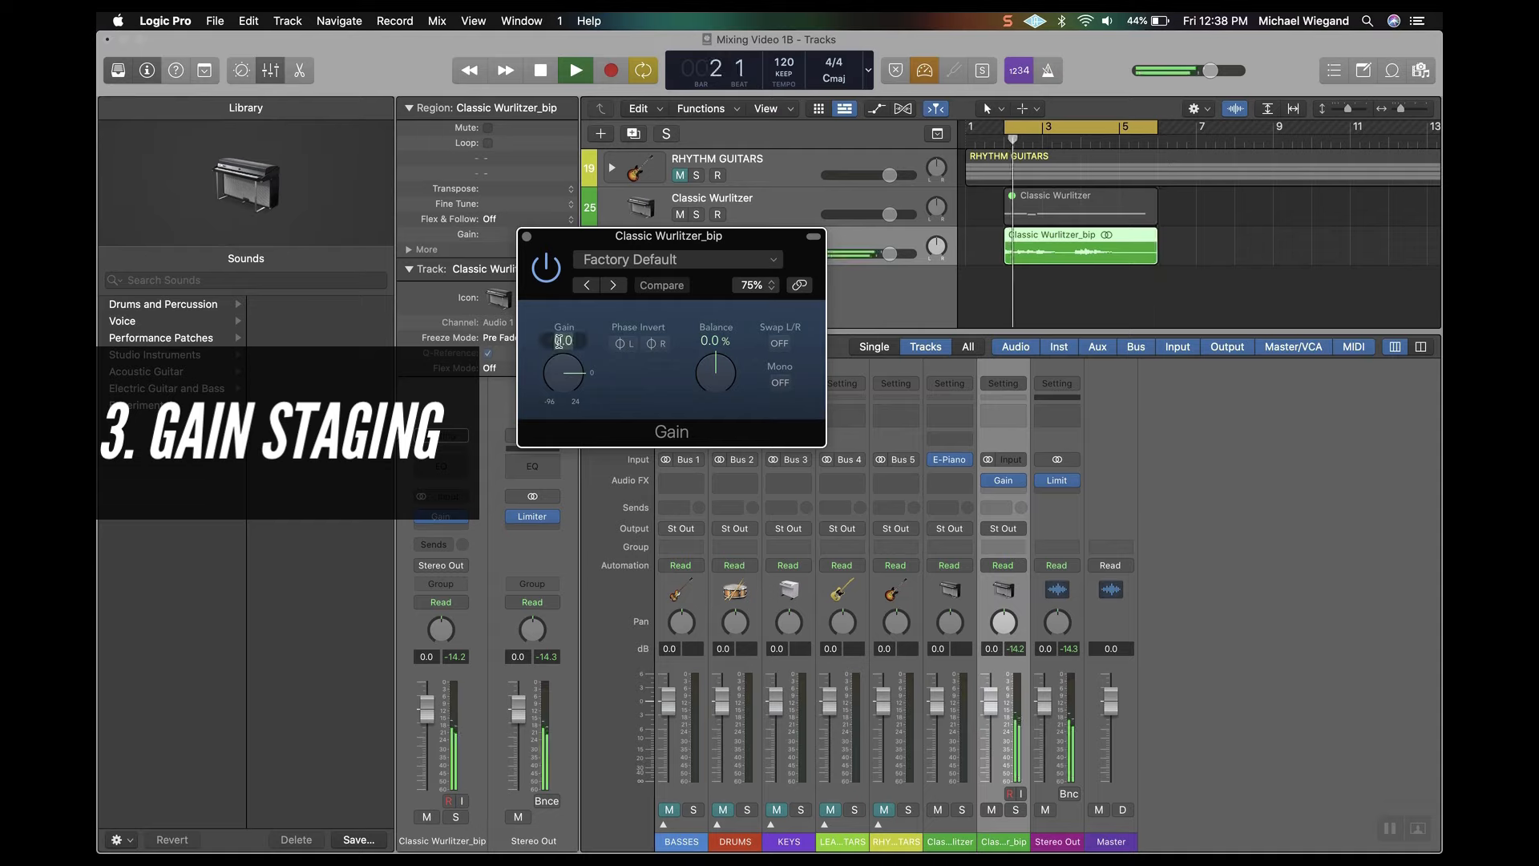
# Step: Set the Gain plug-in on Classic Wurlitzer_bip to -1.8 dB and reset the channel's peak level display
pyautogui.doubleClick(558, 341)
pyautogui.write('-1')
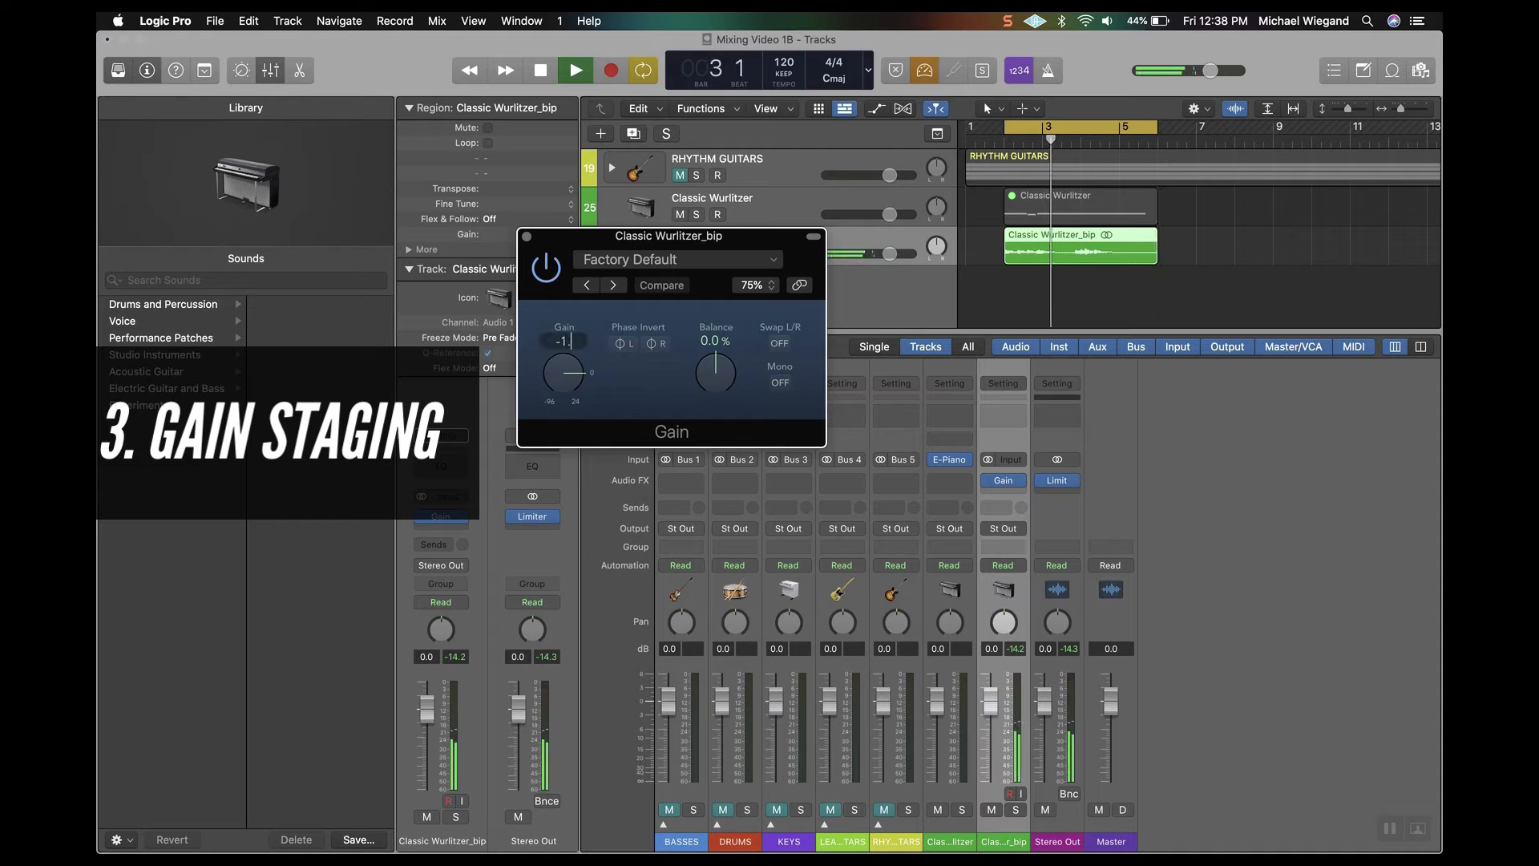
pyautogui.write('.8')
pyautogui.press('Return')
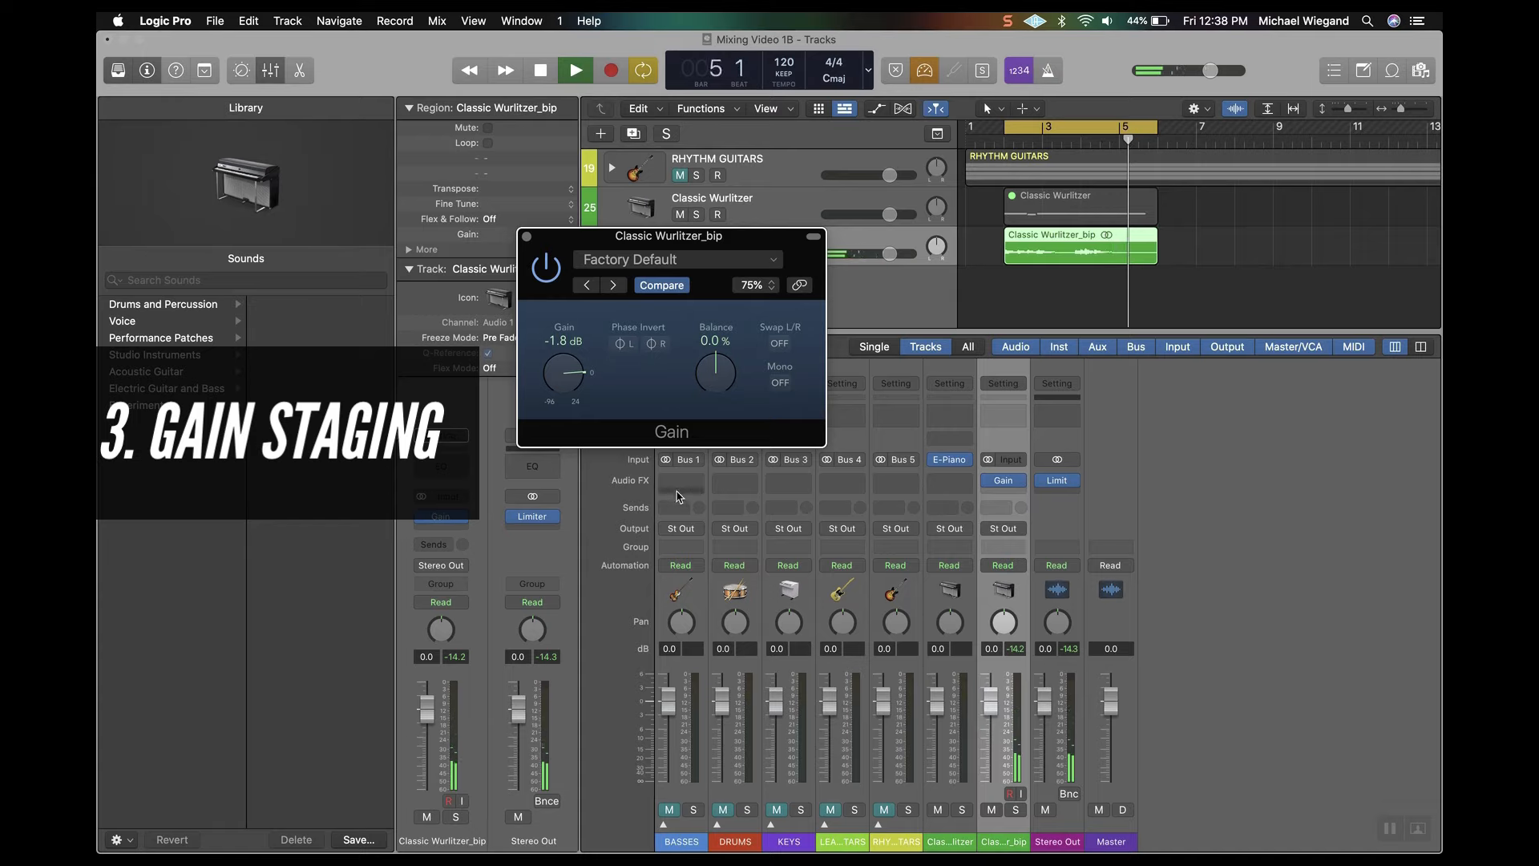
pyautogui.click(457, 657)
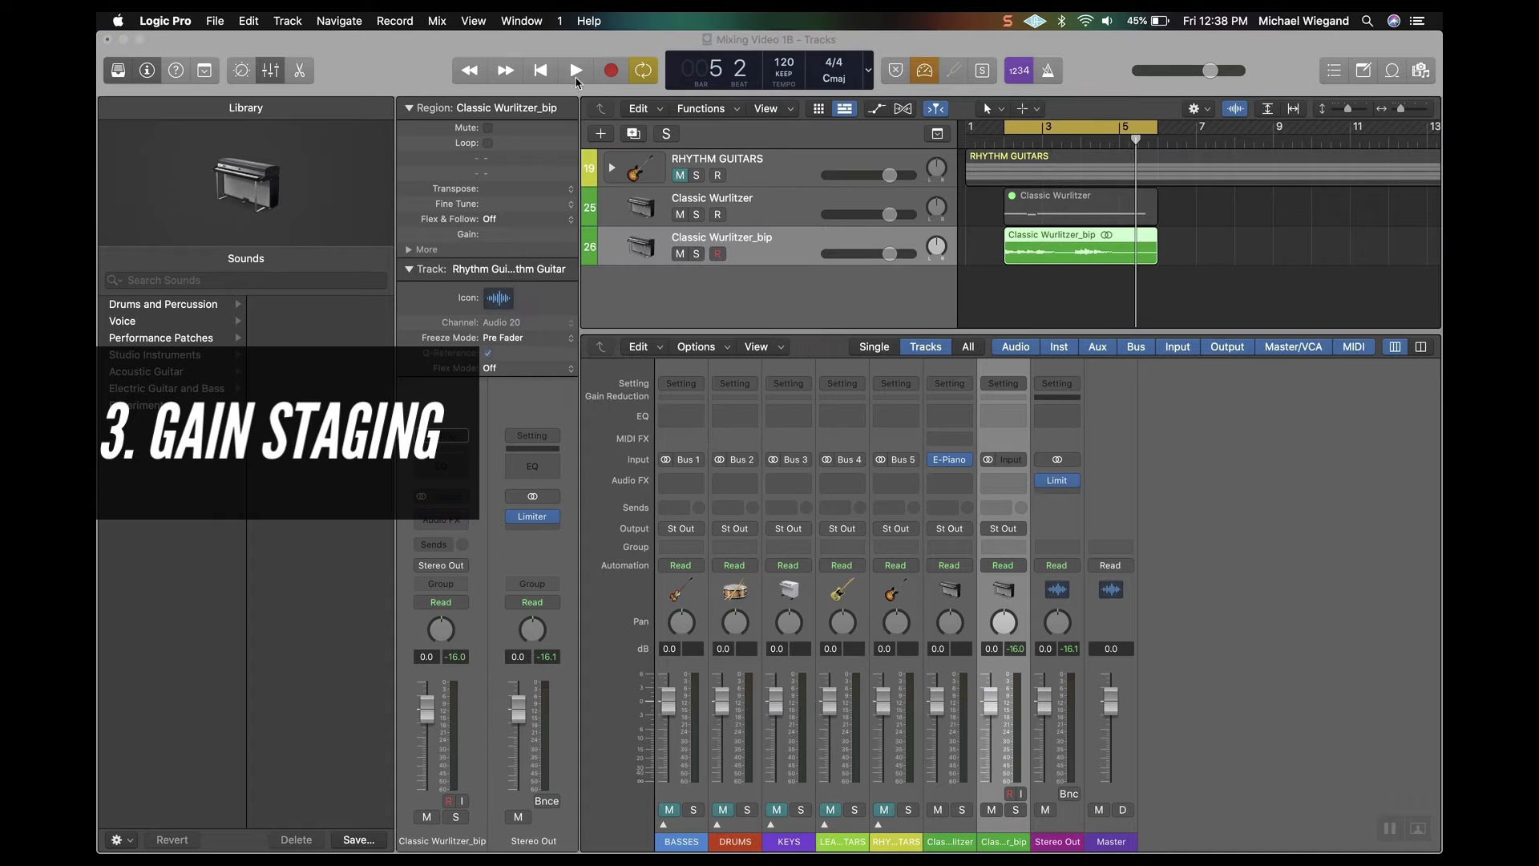
# Step: Start playback and add a stereo Gain plug-in to the Classic Wurlitzer_bip channel's first audio effect slot
pyautogui.click(576, 72)
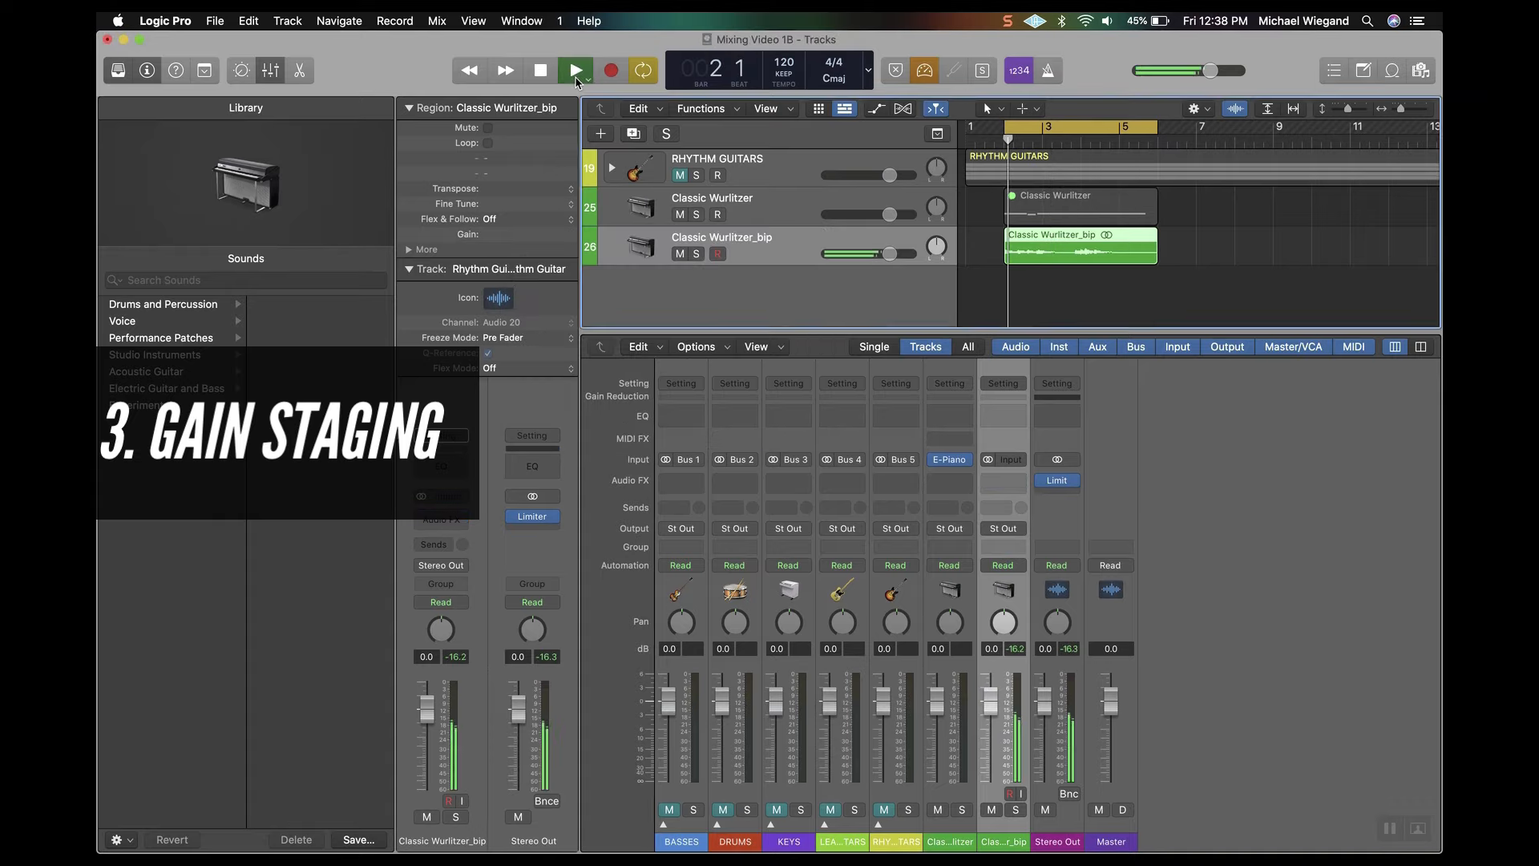
pyautogui.click(439, 523)
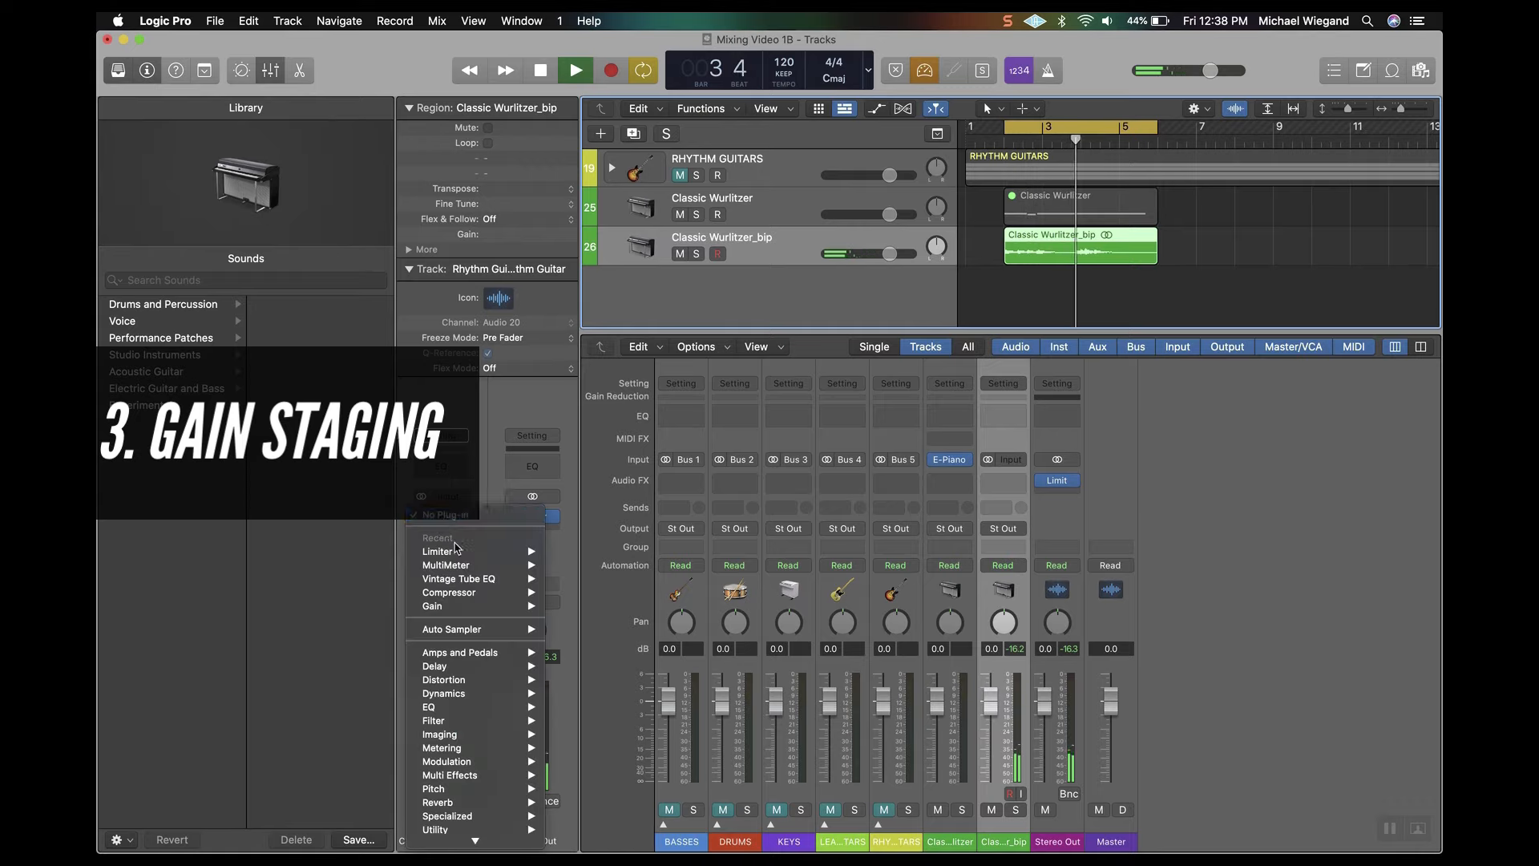
pyautogui.click(566, 608)
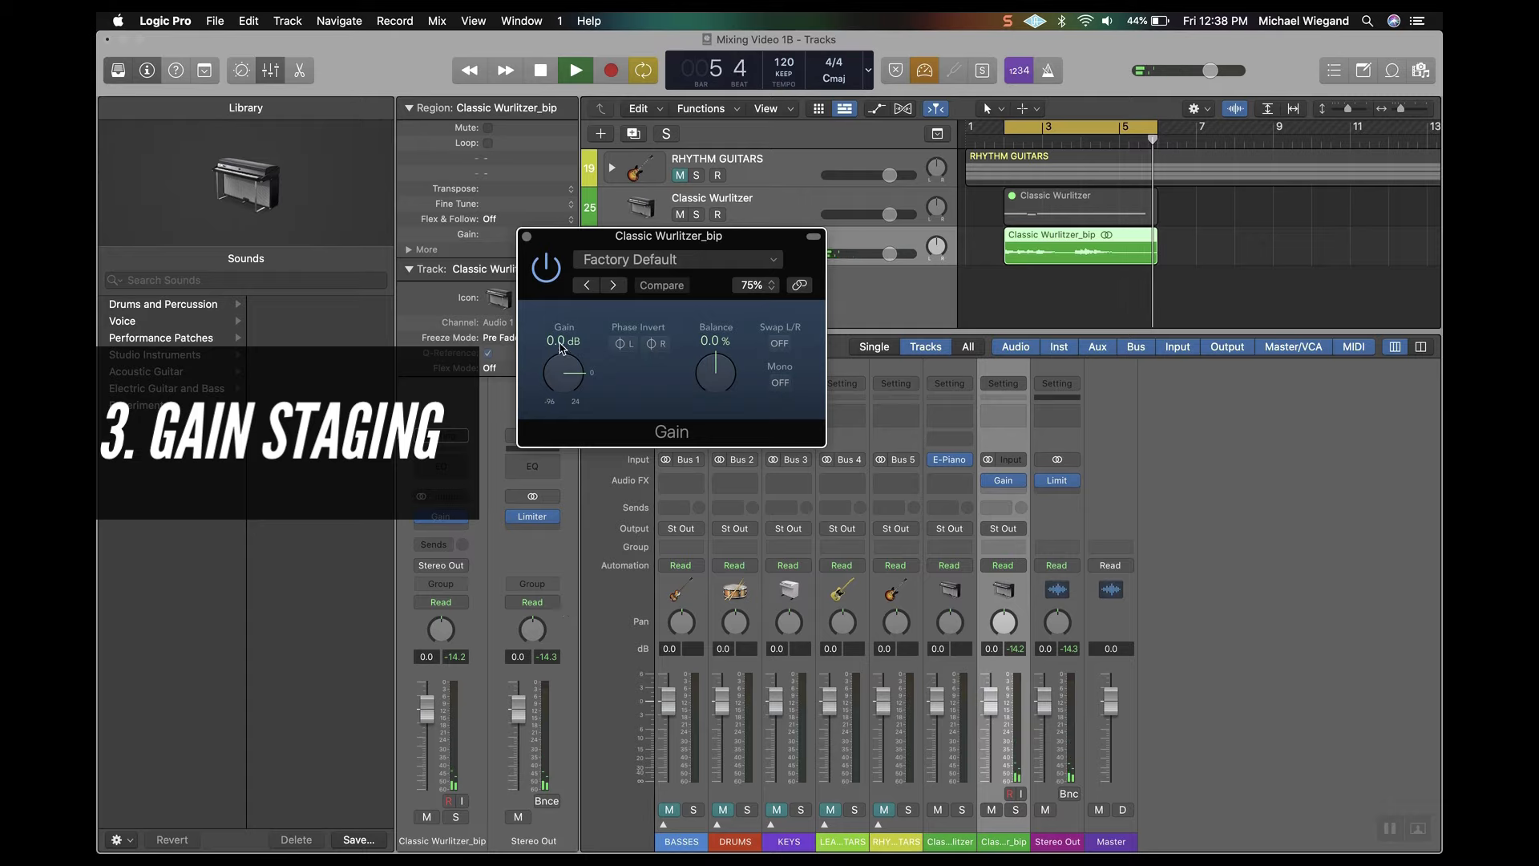
# Step: Lower the Classic Wurlitzer_bip gain to -1.8 dB in the Gain plug-in and clear the channel's peak reading
pyautogui.doubleClick(560, 342)
pyautogui.write('-1.8')
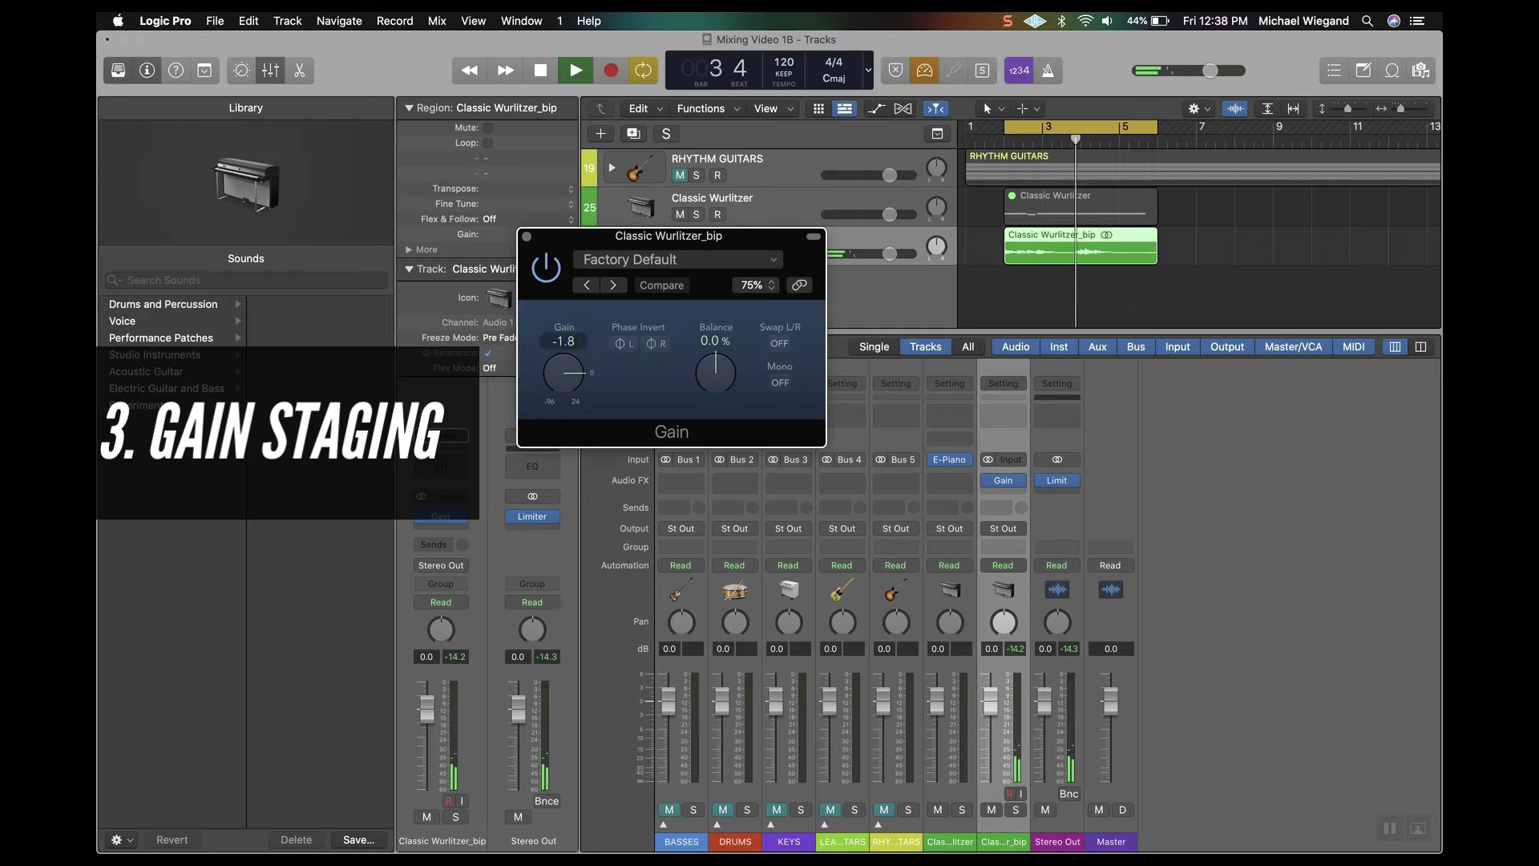
pyautogui.press('Return')
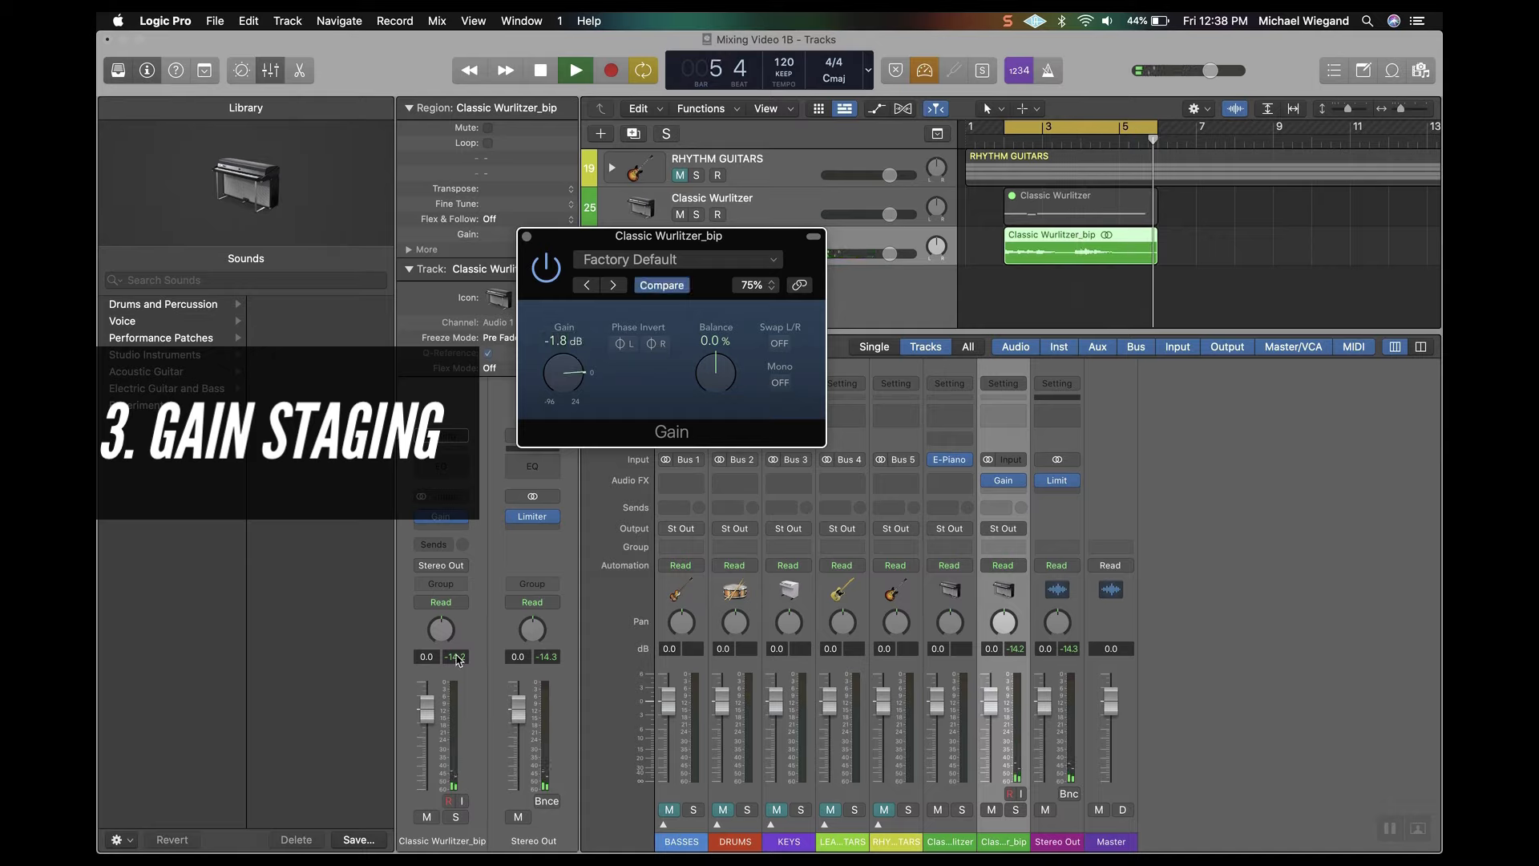
pyautogui.click(458, 659)
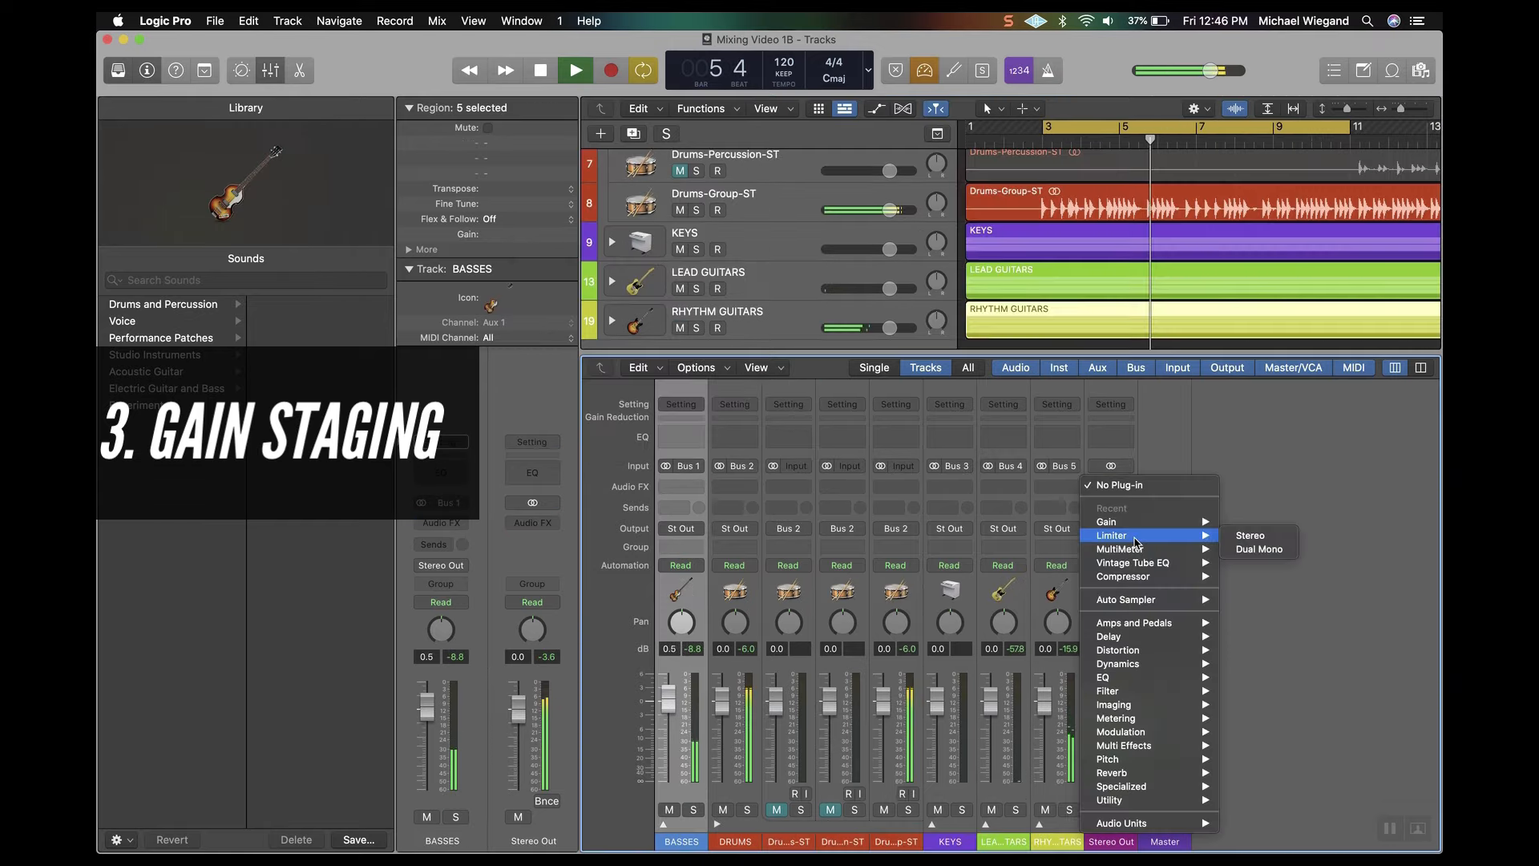
# Step: Insert a stereo Limiter on the Stereo Out channel and set its output level to -0.1 dB
pyautogui.click(1247, 535)
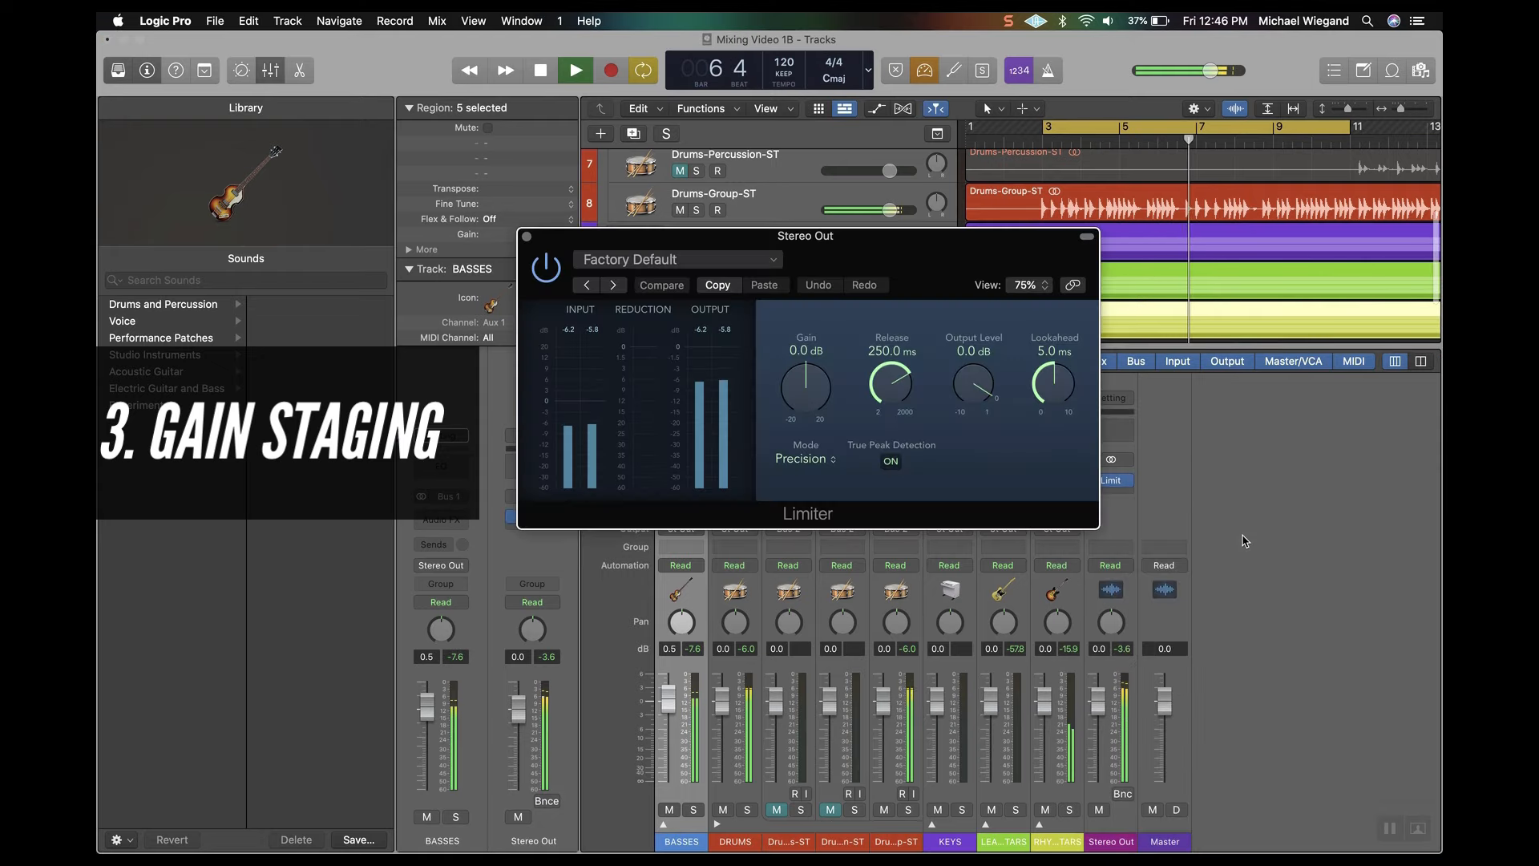
pyautogui.doubleClick(970, 351)
pyautogui.write('-0.1')
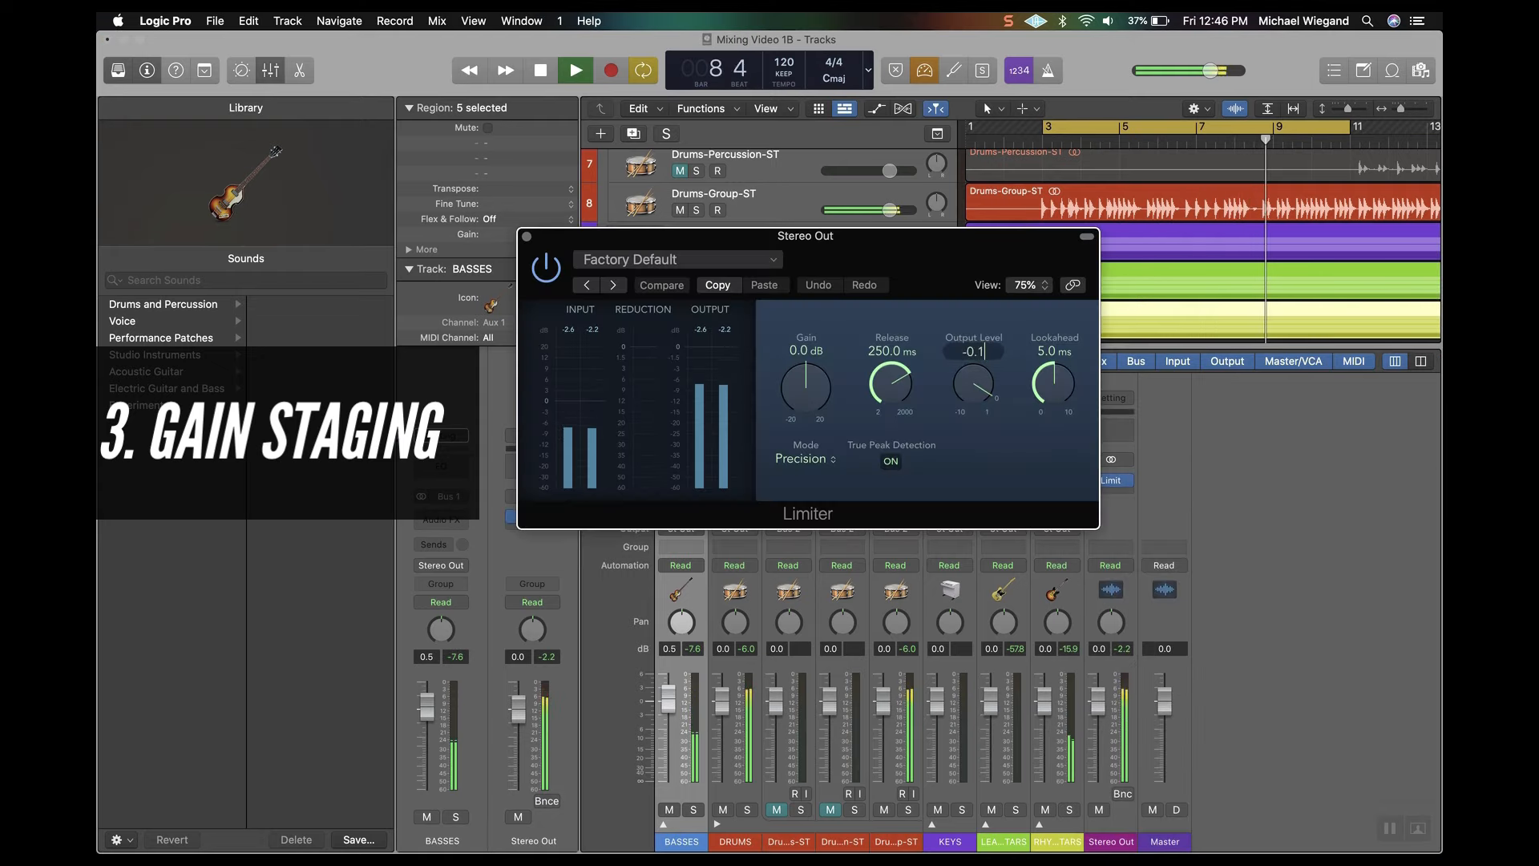
pyautogui.press('Return')
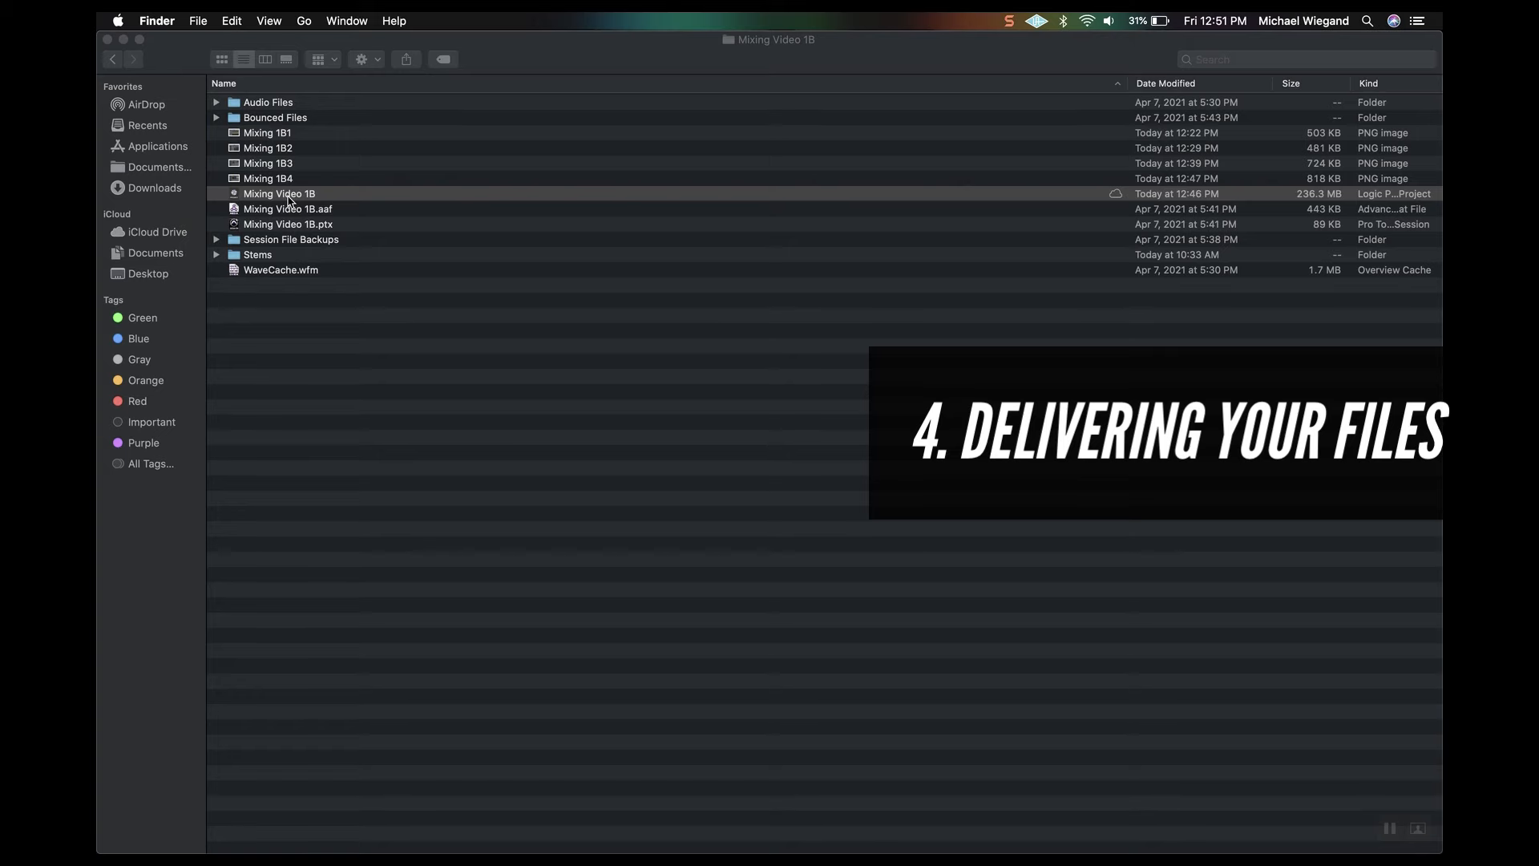
# Step: Switch to Finder and compress the Mixing Video 1B Logic project into a zip archive
pyautogui.rightClick(290, 200)
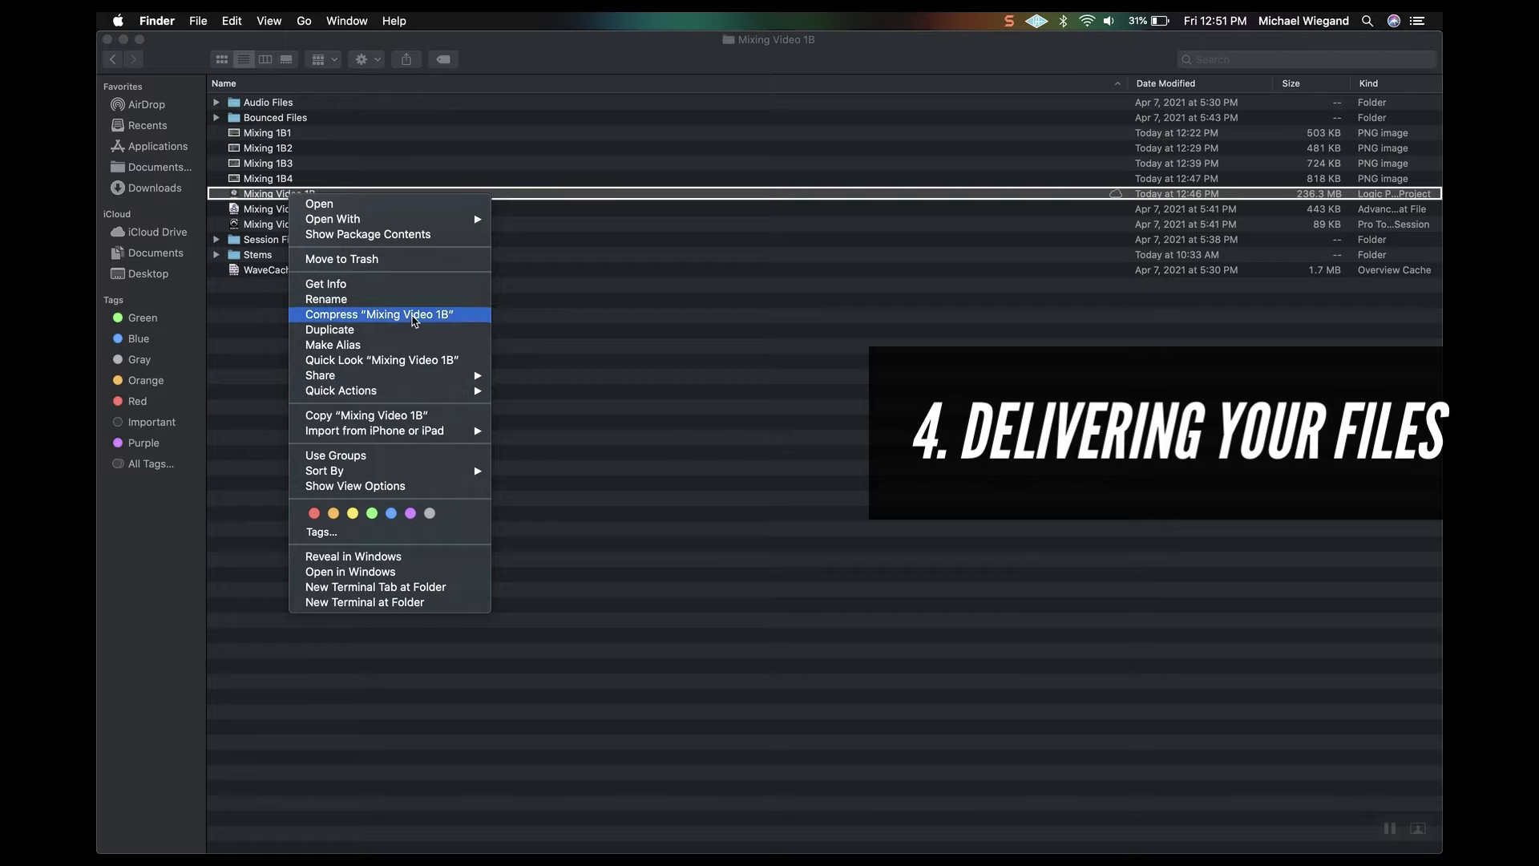
pyautogui.click(414, 320)
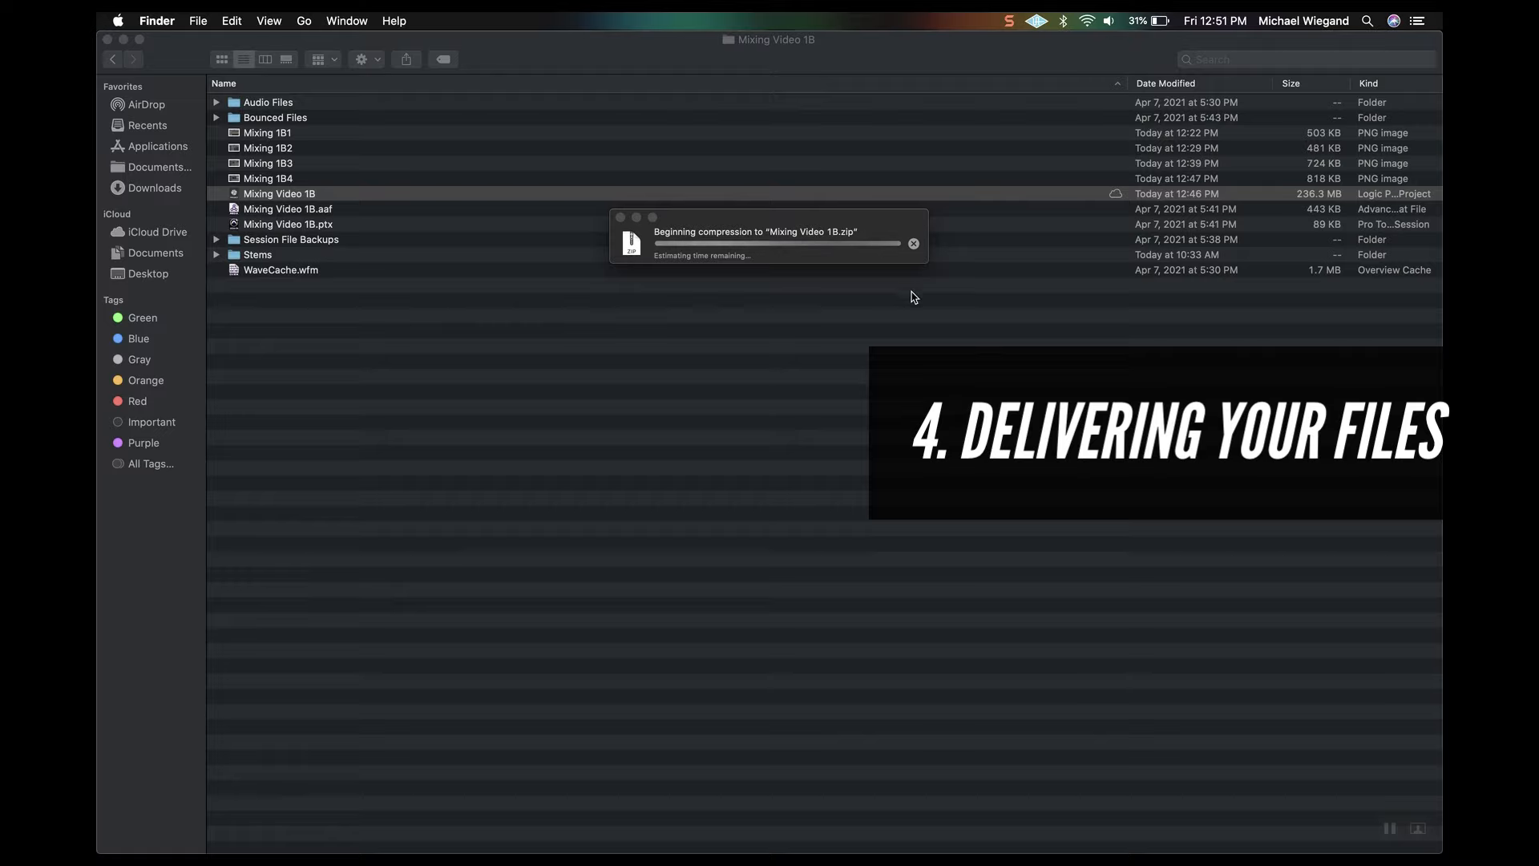
pyautogui.rightClick(289, 201)
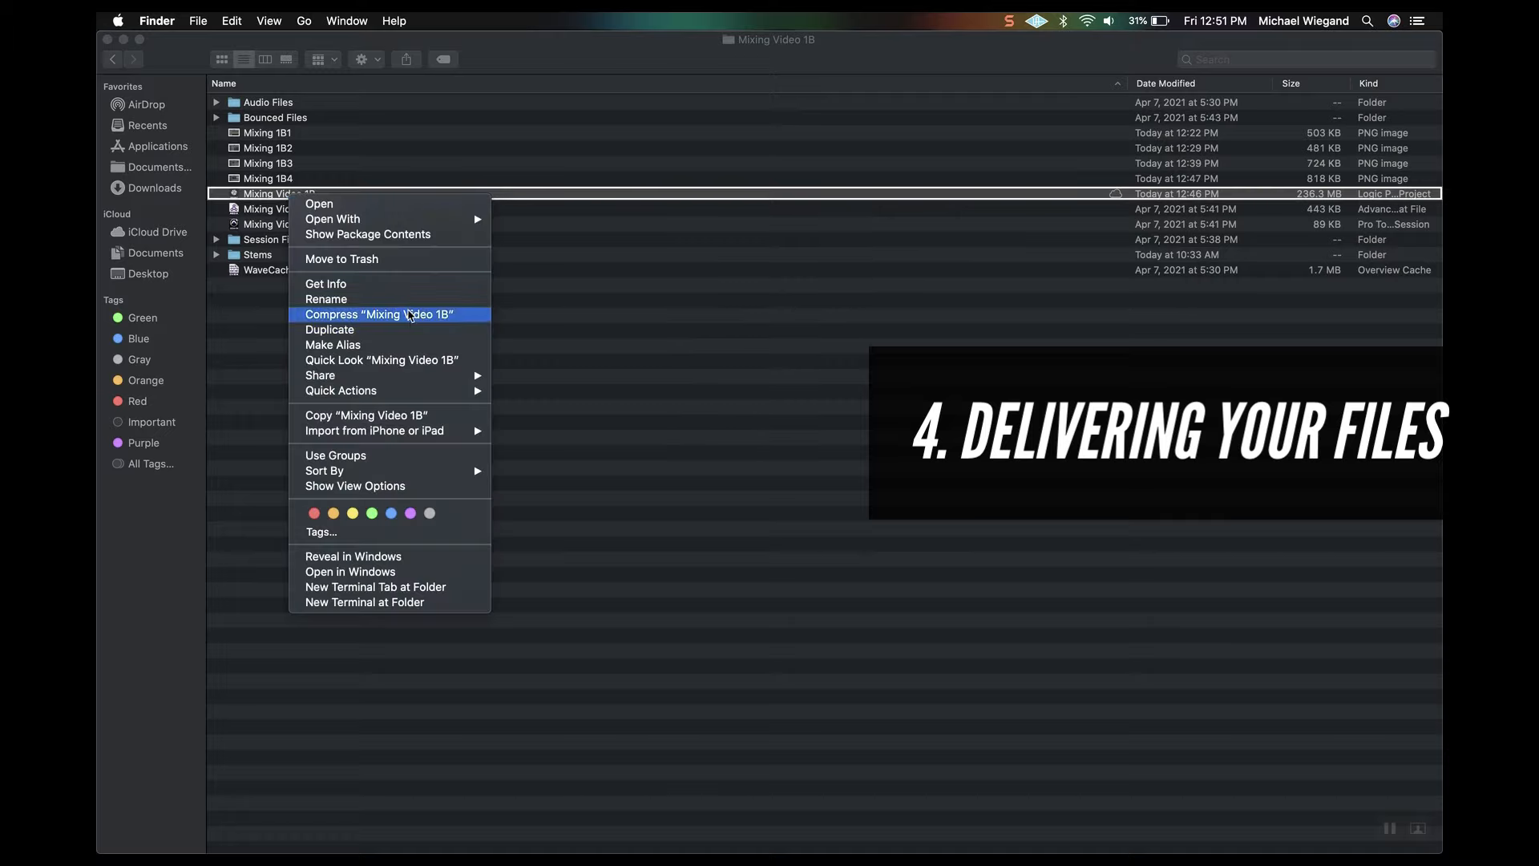
pyautogui.click(412, 316)
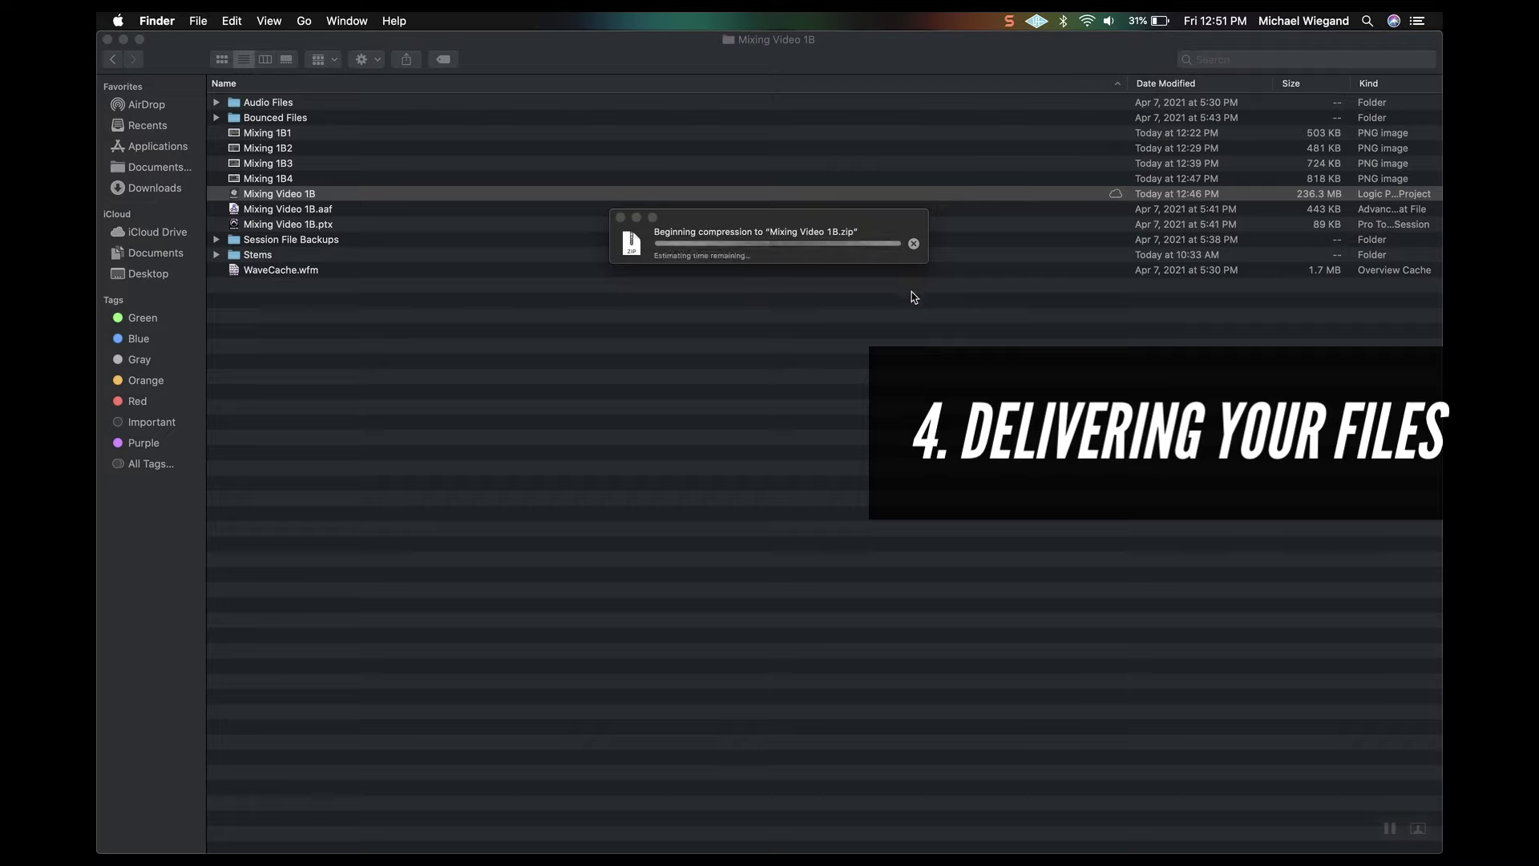
pyautogui.rightClick(289, 201)
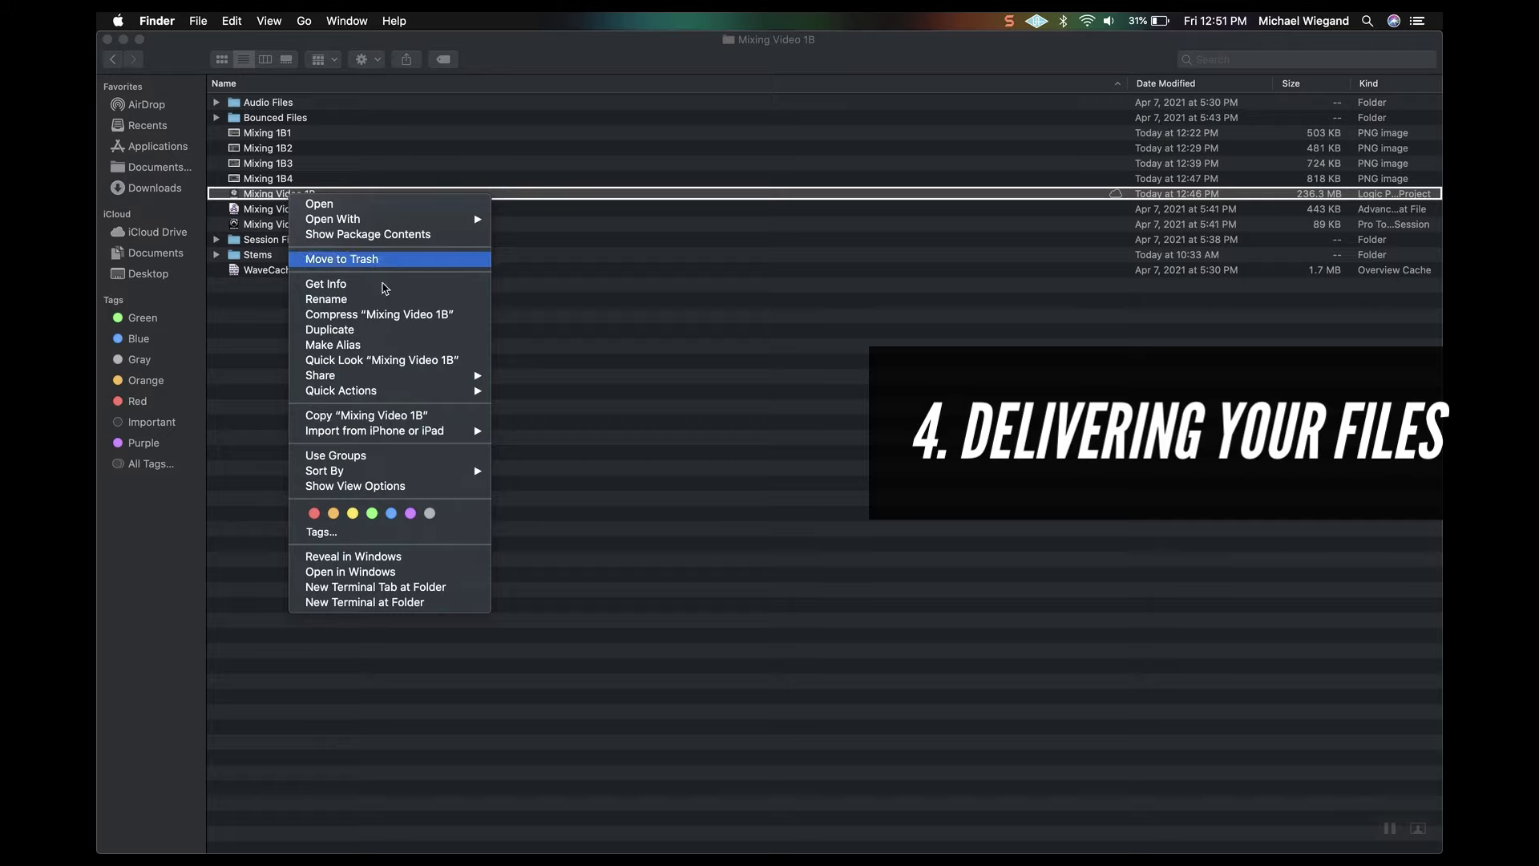
pyautogui.click(415, 321)
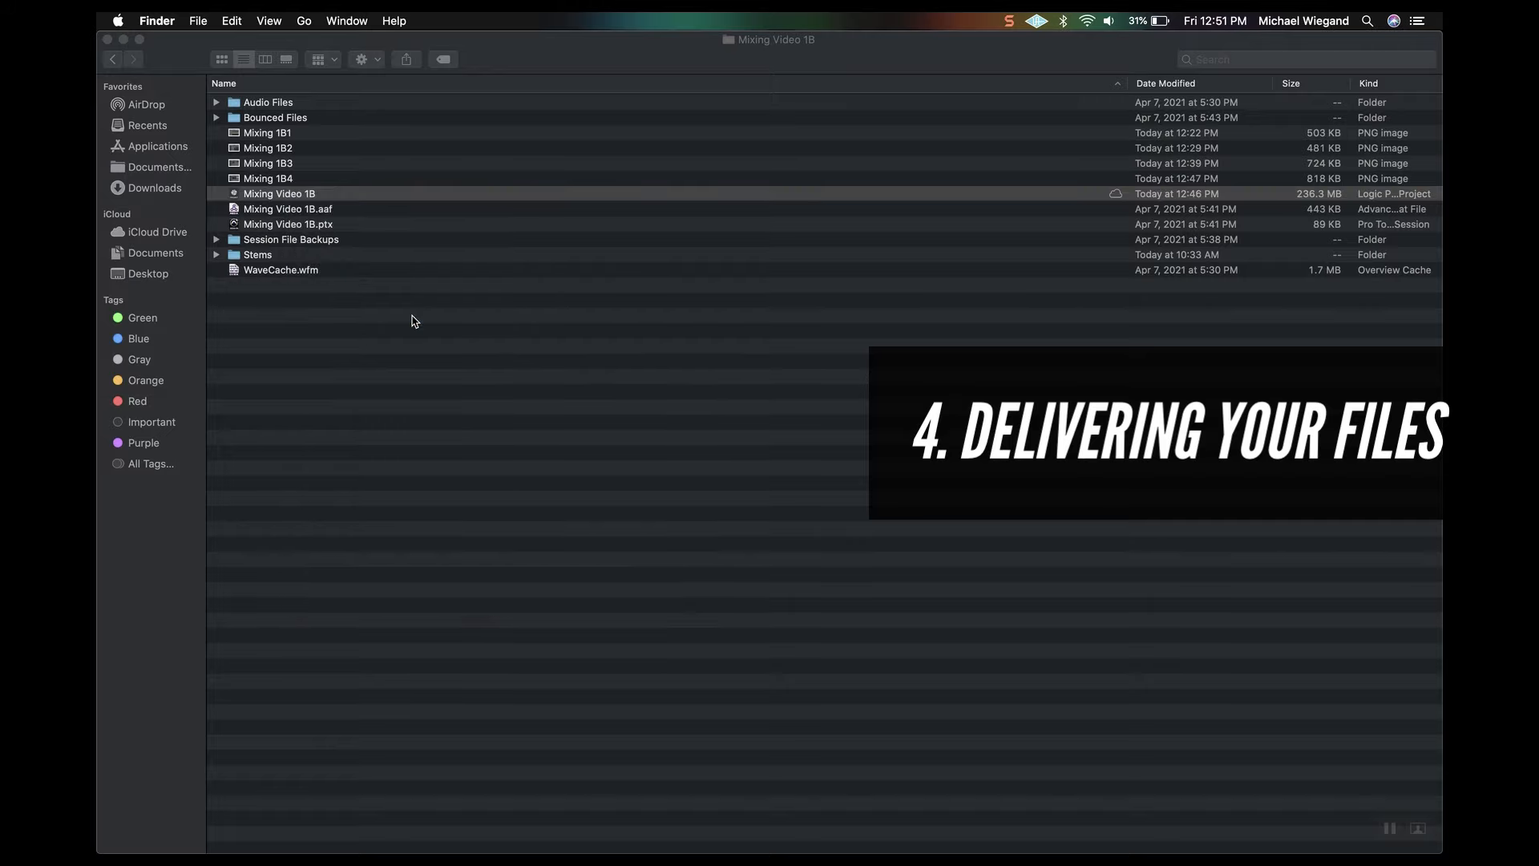